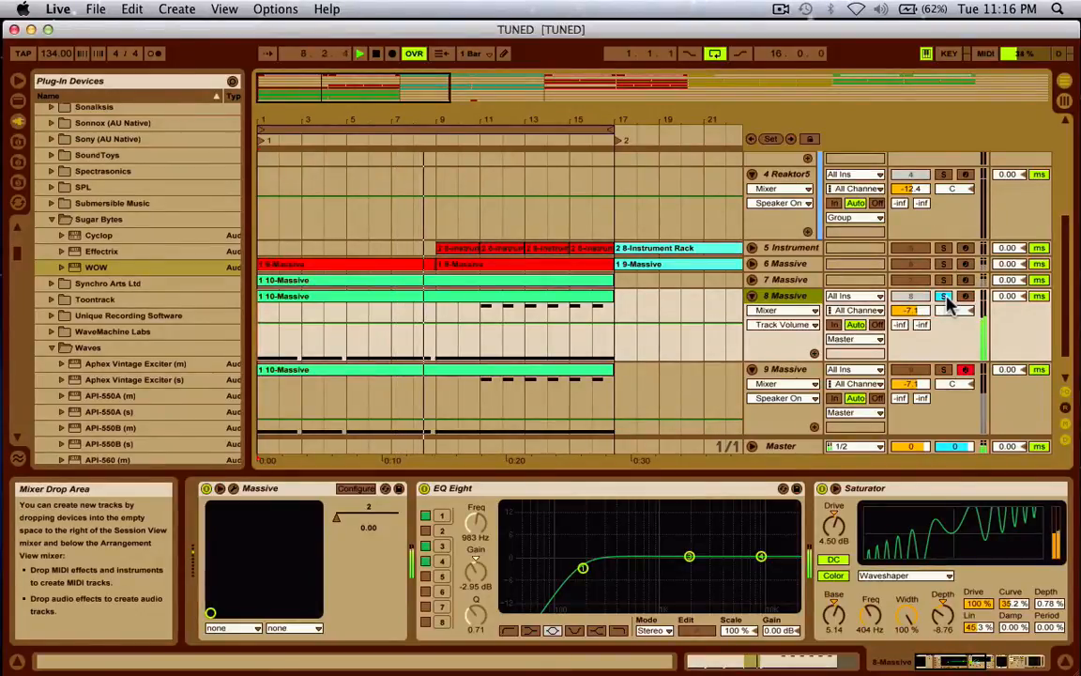
- Stop playback of the TUNED set
key("space")
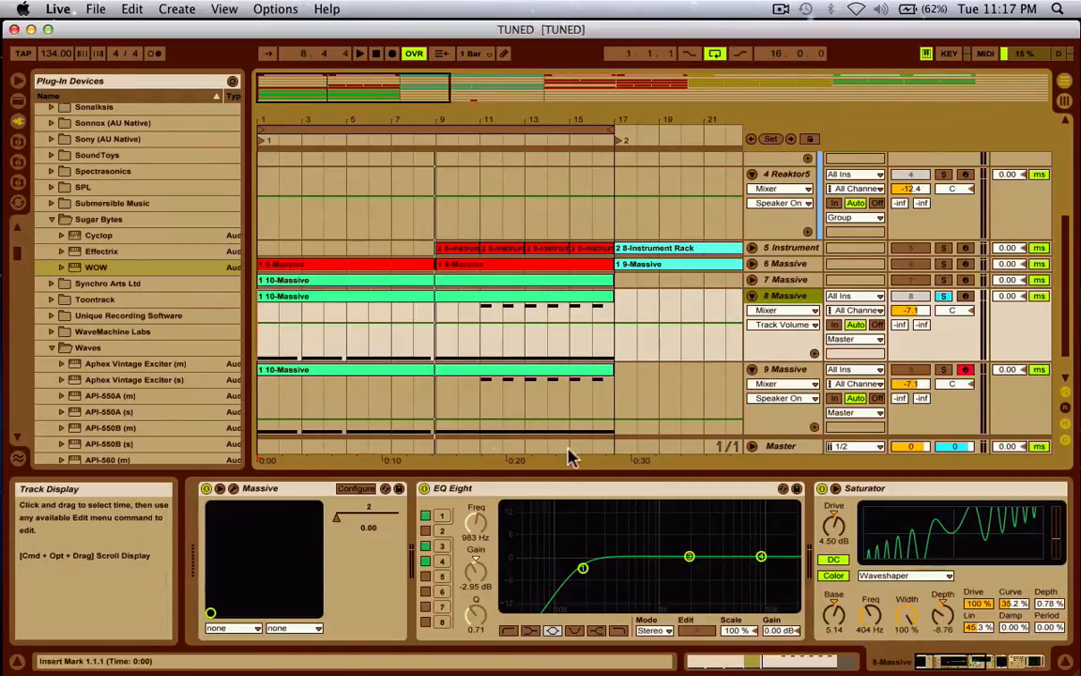
- Start playing the song from the beginning
key("space")
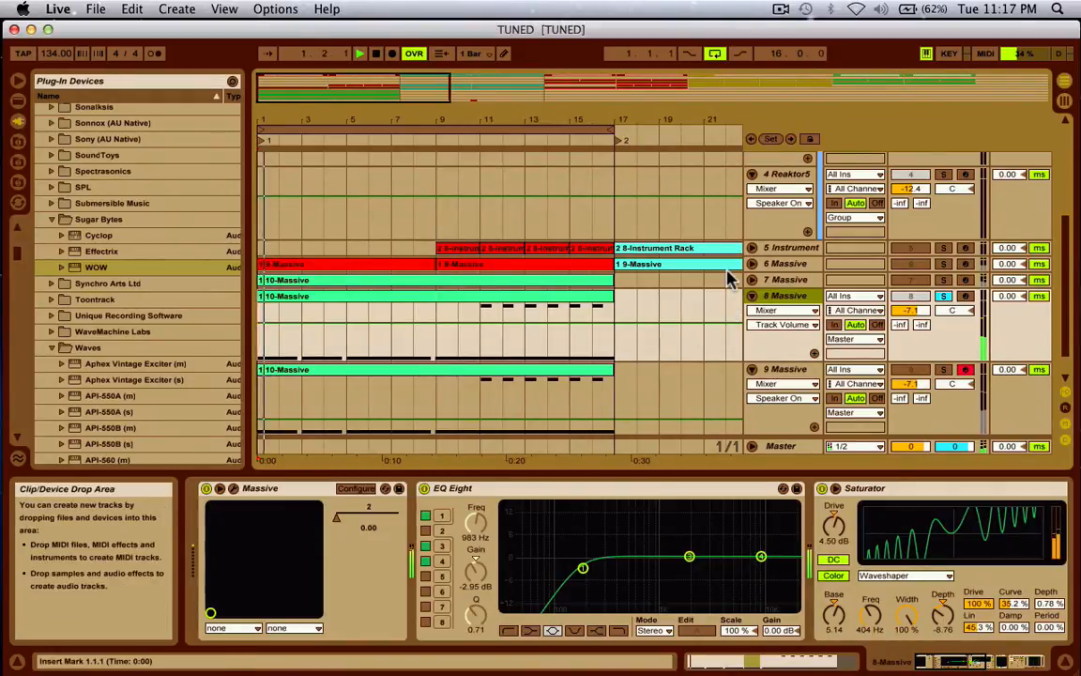
scroll(615, 549, "right", 5)
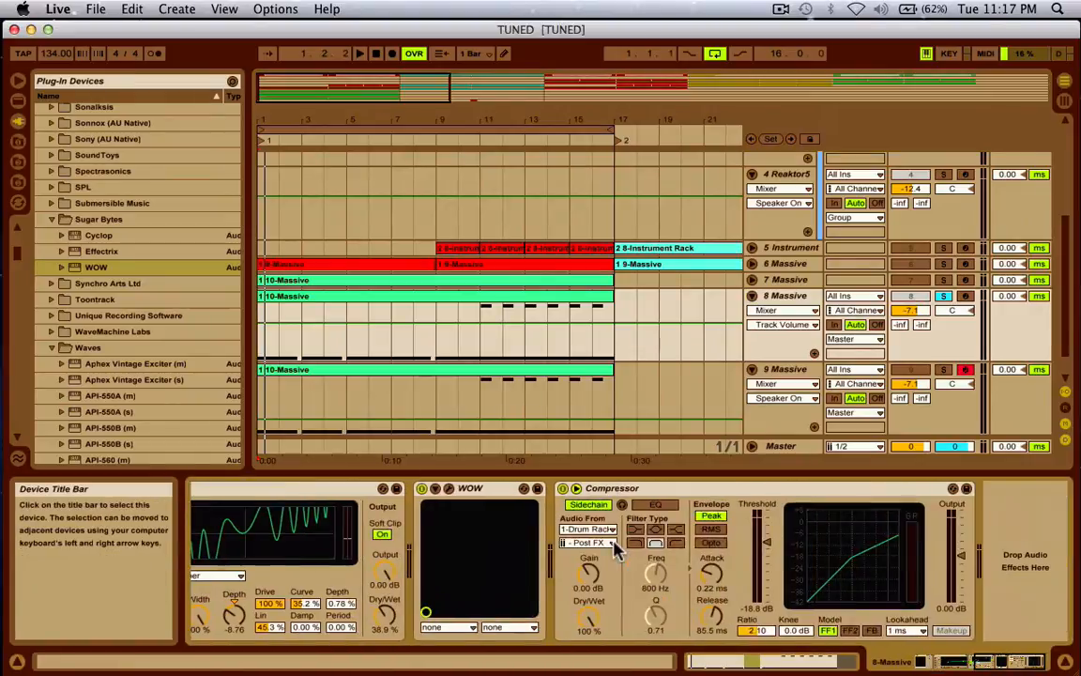
scroll(615, 550, "left", 3)
scroll(615, 549, "left", 3)
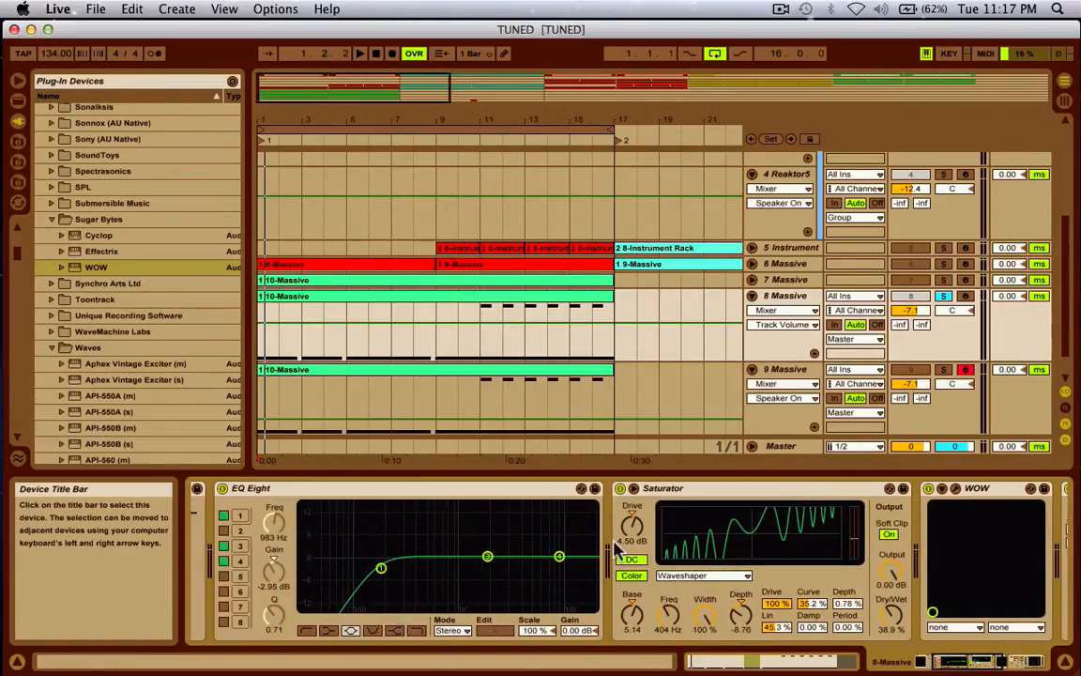
scroll(657, 525, "right", 4)
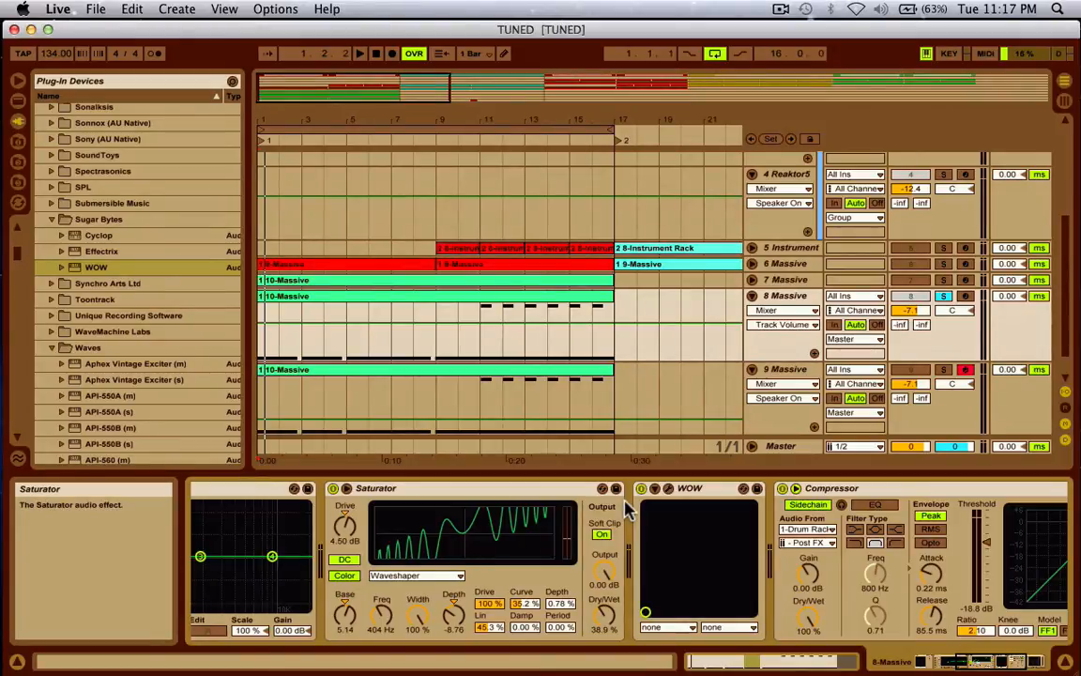
scroll(629, 510, "left", 5)
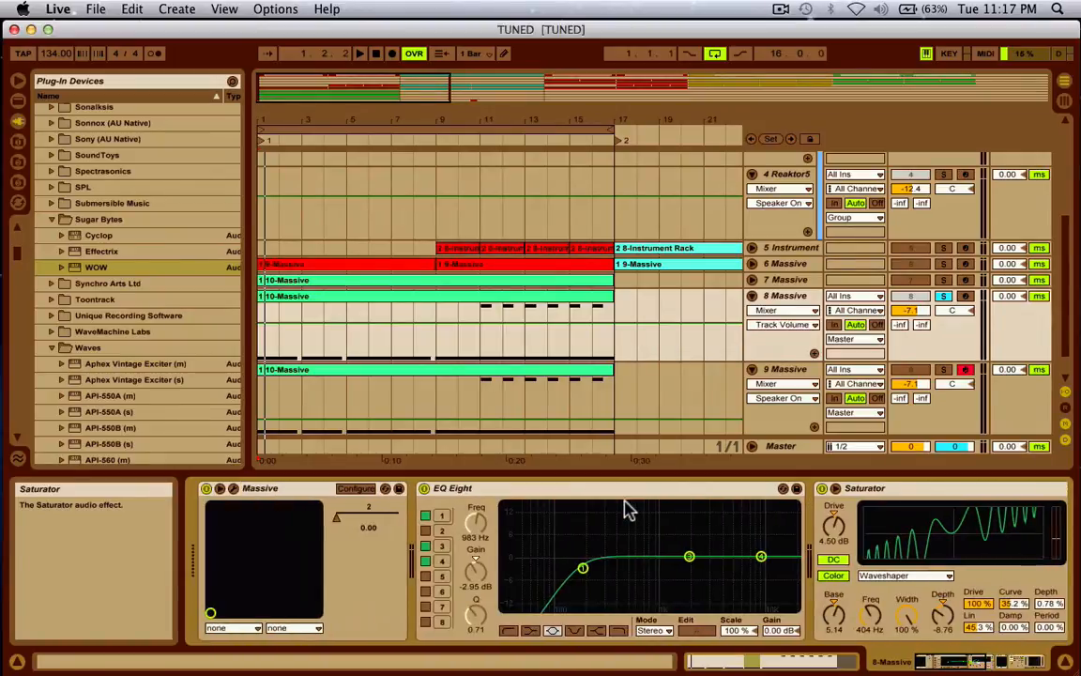
scroll(629, 508, "right", 3)
scroll(626, 506, "left", 3)
scroll(908, 565, "right", 1)
scroll(909, 566, "left", 3)
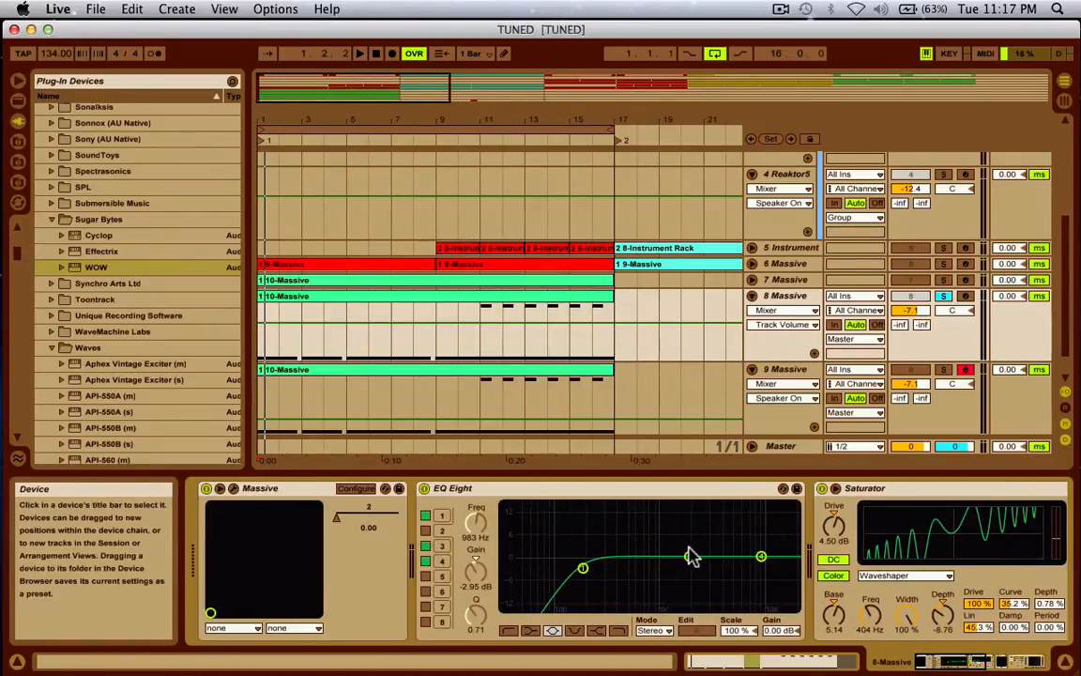
scroll(688, 554, "right", 6)
scroll(688, 564, "left", 6)
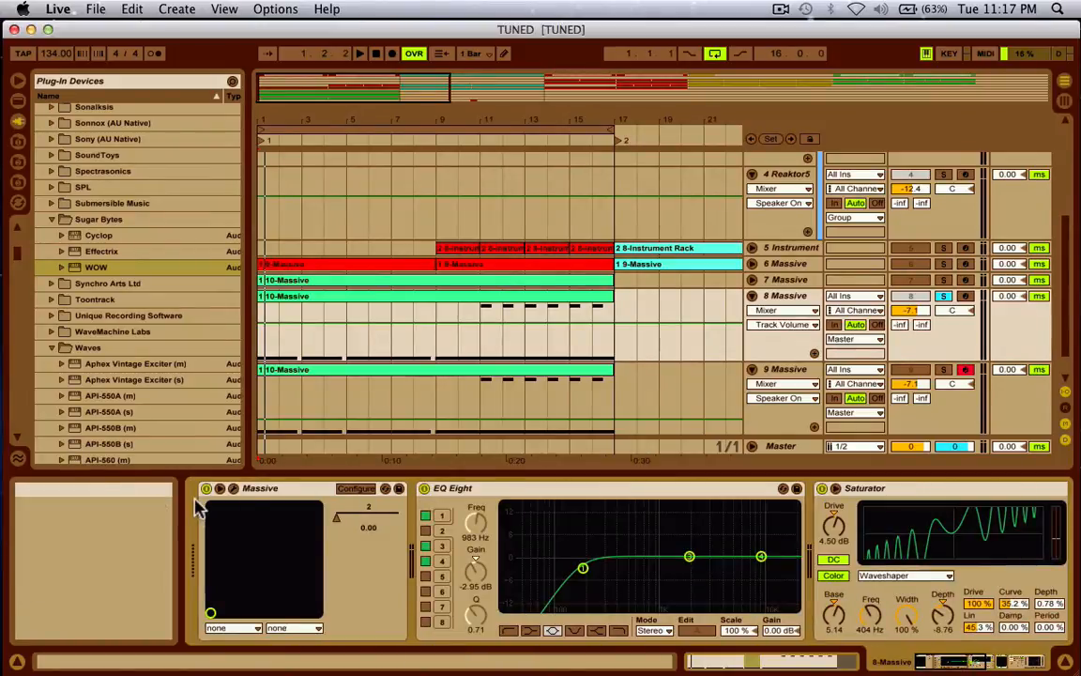
- Switch off EQ Eight, Saturator, WOW and Compressor, then bring up Massive's editor
left_click(424, 488)
scroll(443, 494, "right", 3)
left_click(449, 489)
scroll(449, 490, "right", 3)
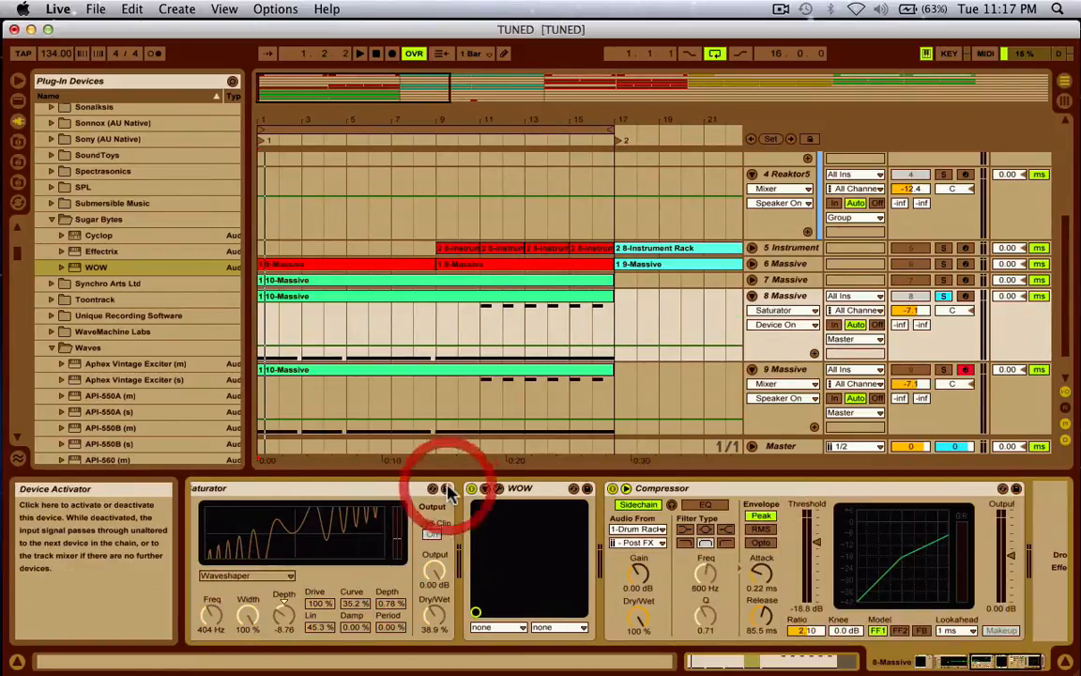
left_click(471, 488)
left_click(612, 488)
scroll(613, 490, "left", 6)
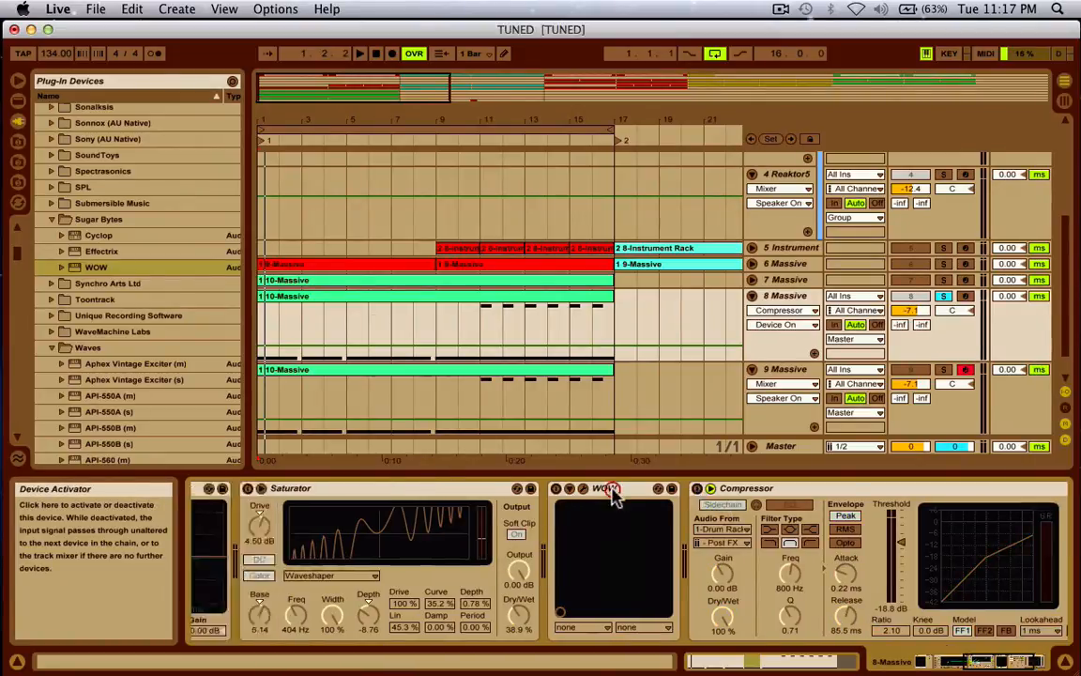
left_click(220, 488)
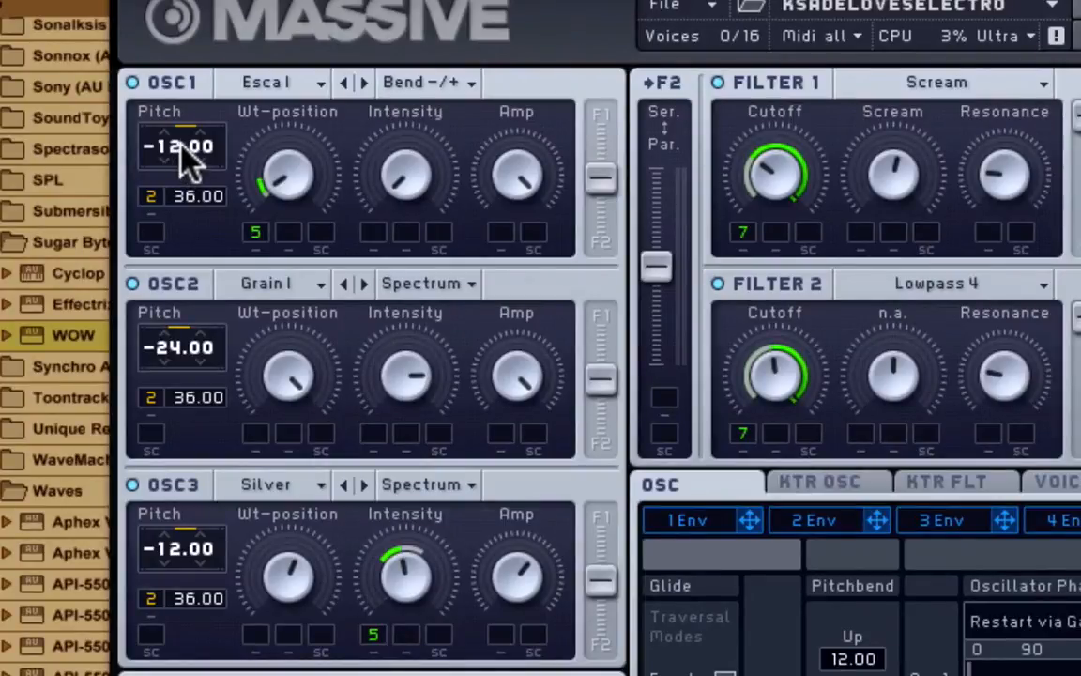
- Sweep OSC1's pitch, then delete the Pitch modulation on OSC1, OSC2 and OSC3
mouse_move(182, 155)
left_mouse_down()
mouse_move(181, 217)
mouse_move(185, 83)
mouse_move(185, 187)
mouse_move(181, 152)
left_mouse_up()
right_click(159, 199)
left_click(174, 206)
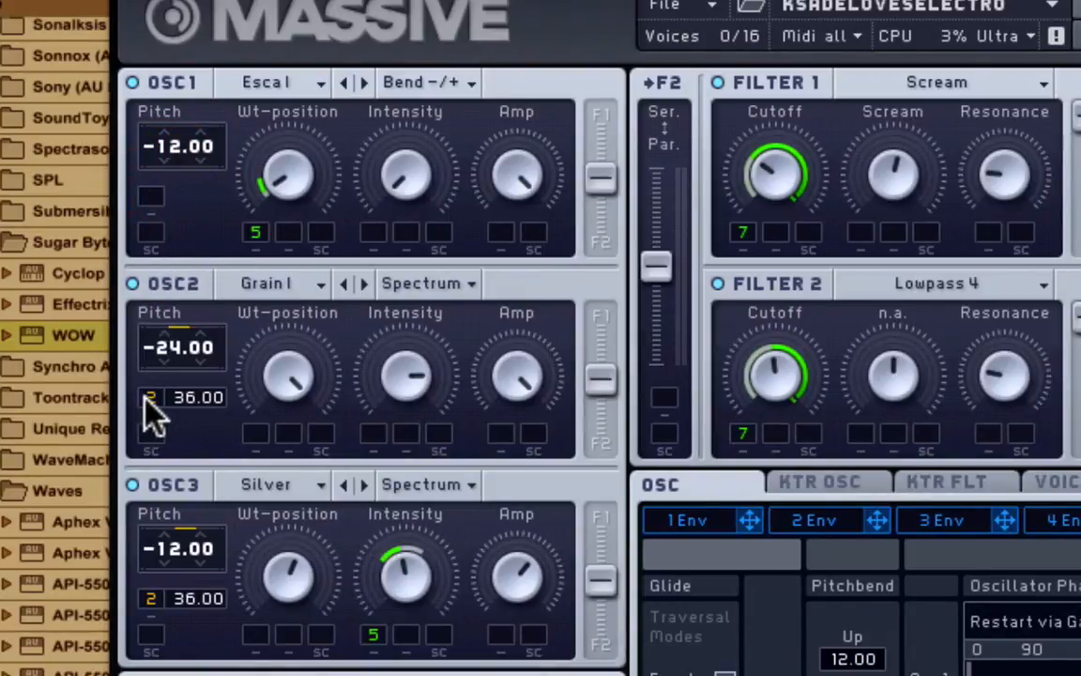
right_click(150, 398)
left_click(176, 430)
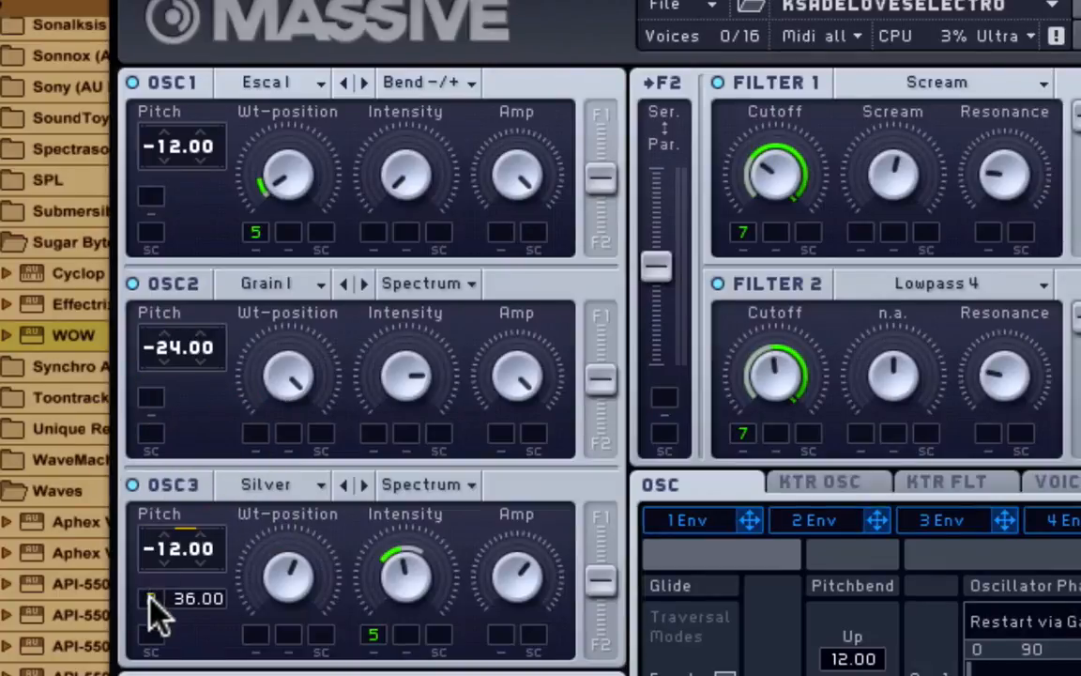
right_click(150, 601)
left_click(179, 629)
- Check OSC1's wavetable list, keep it in Bend -/+ mode, and lower its wavetable position
left_click(258, 82)
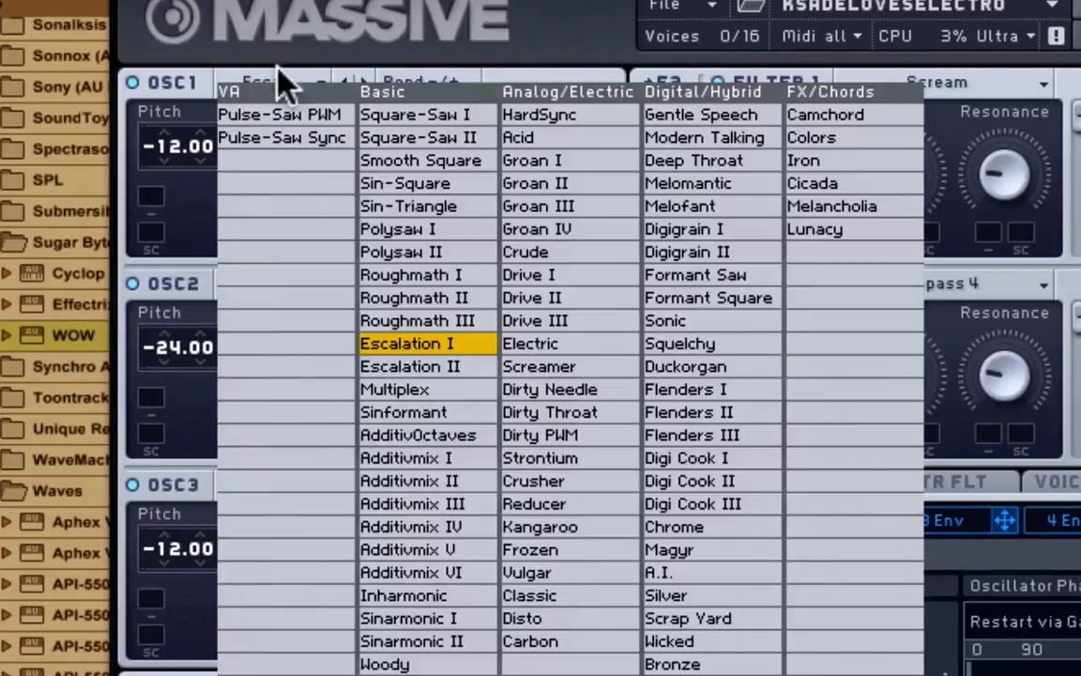
left_click(396, 8)
left_click(425, 82)
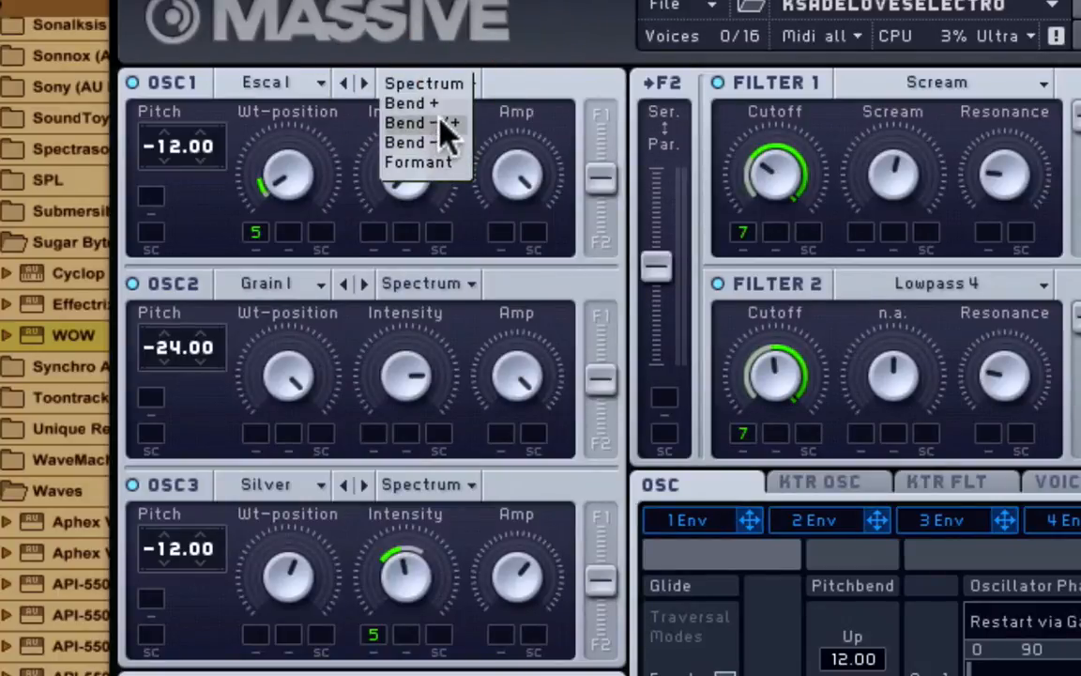
left_click(521, 72)
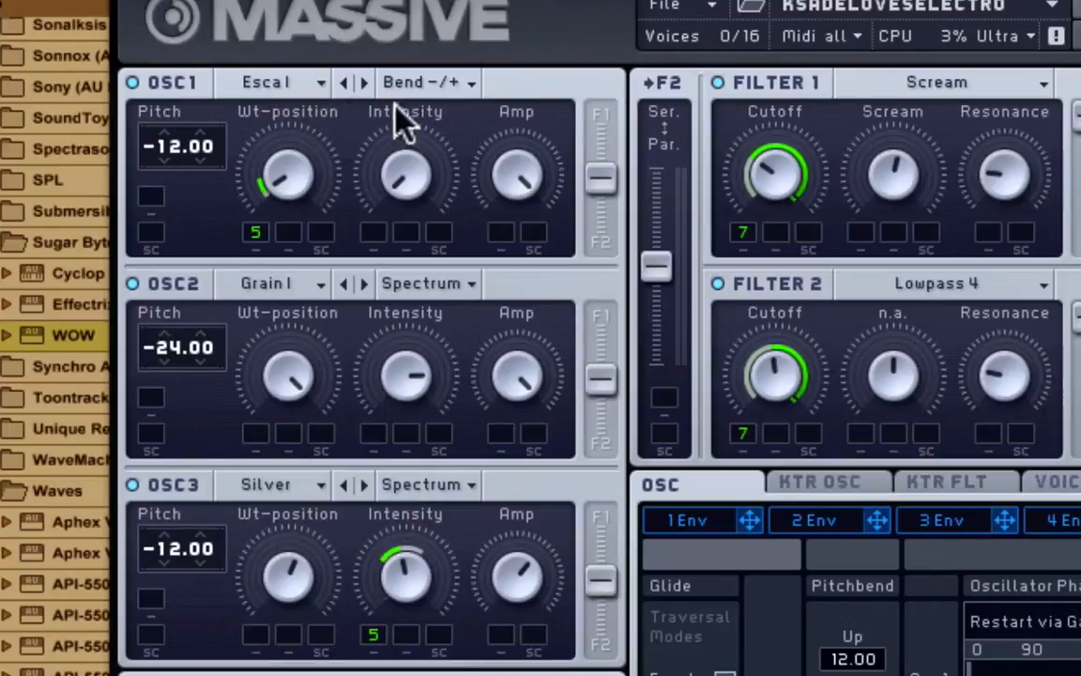
mouse_move(300, 170)
left_mouse_down()
mouse_move(301, 226)
mouse_move(288, 177)
left_mouse_up()
left_click(274, 285)
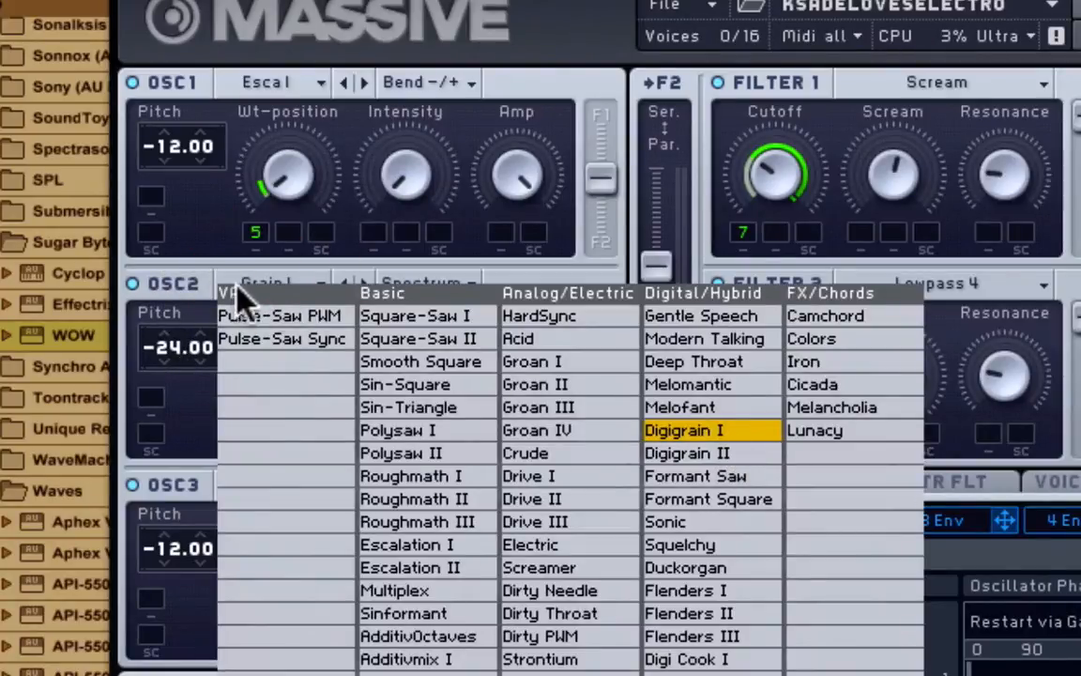
left_click(214, 270)
left_click(441, 280)
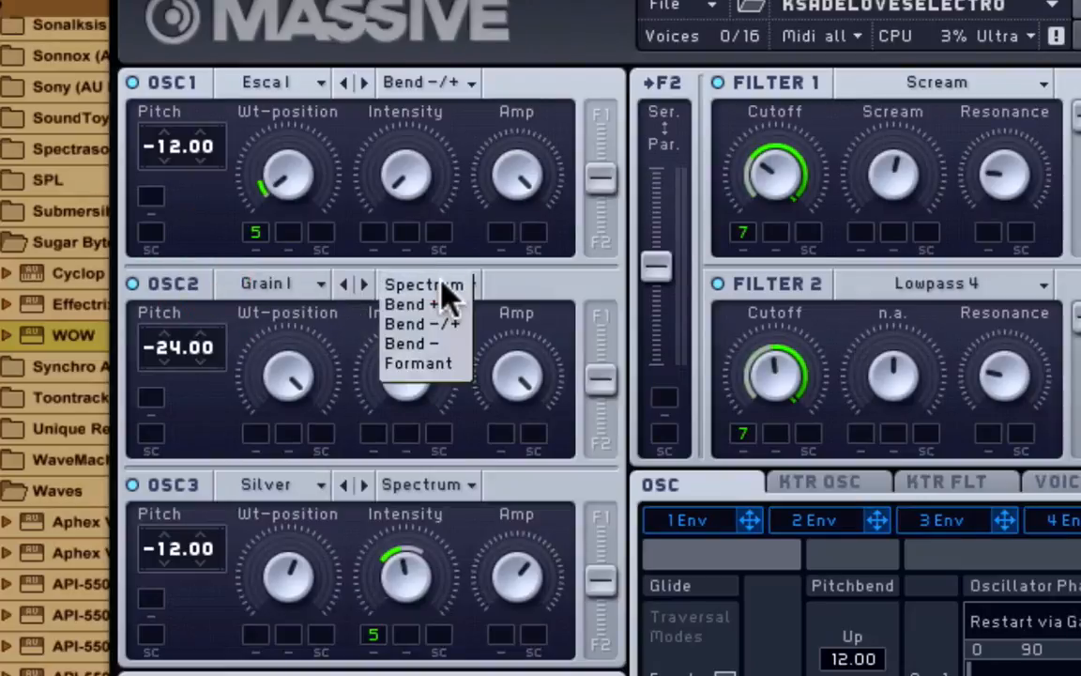
left_click(444, 284)
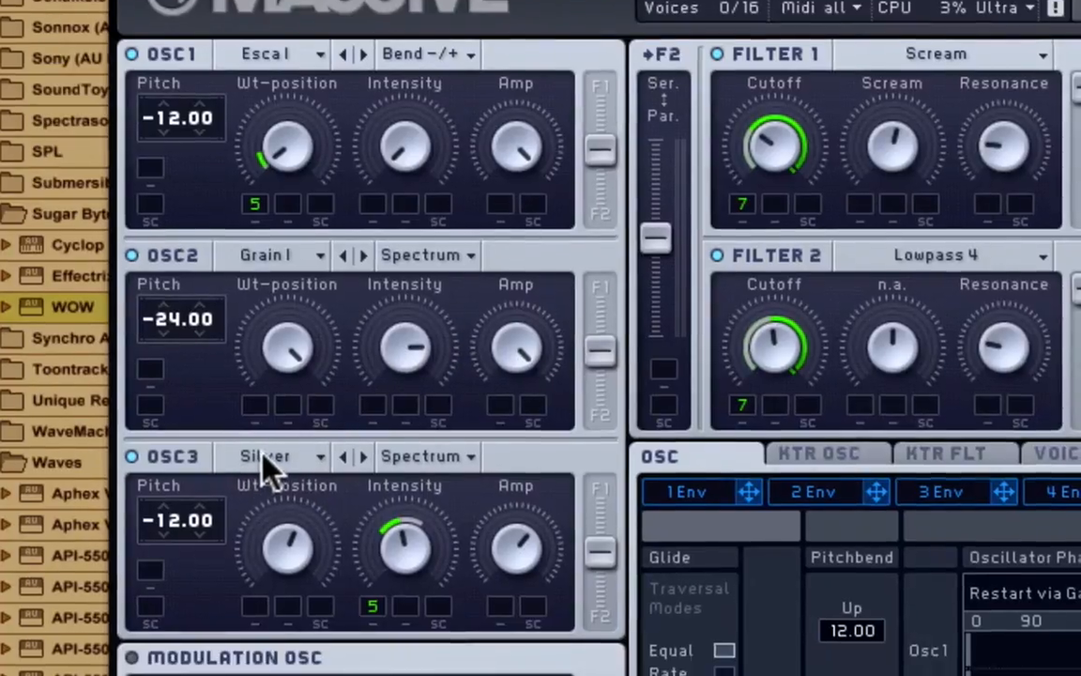
left_click(265, 485)
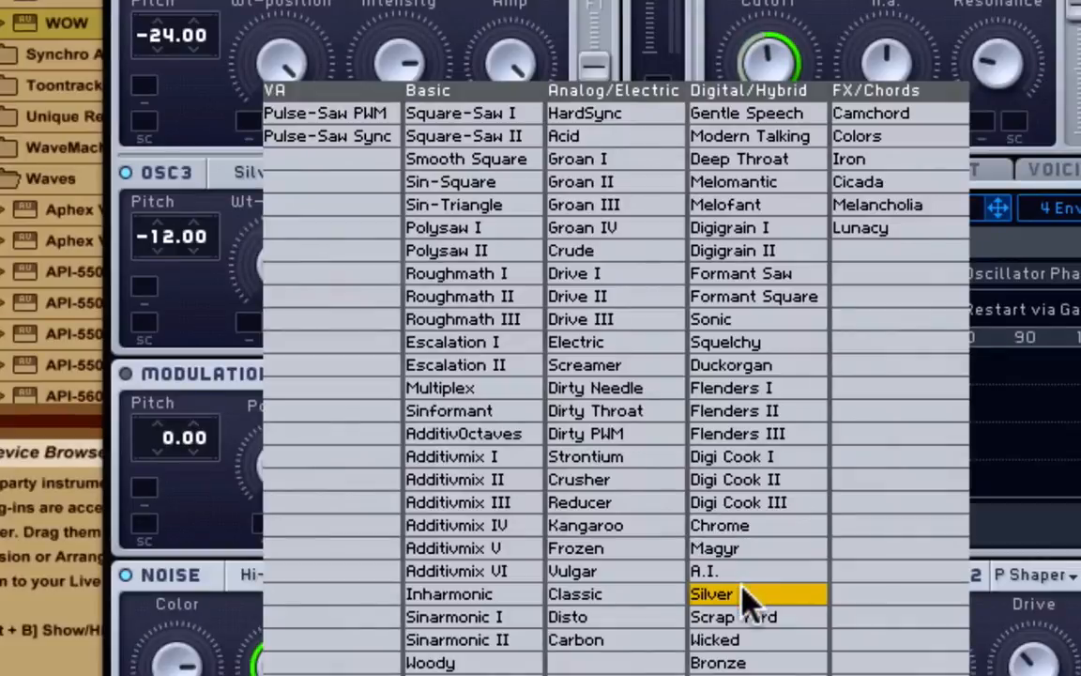
left_click(198, 152)
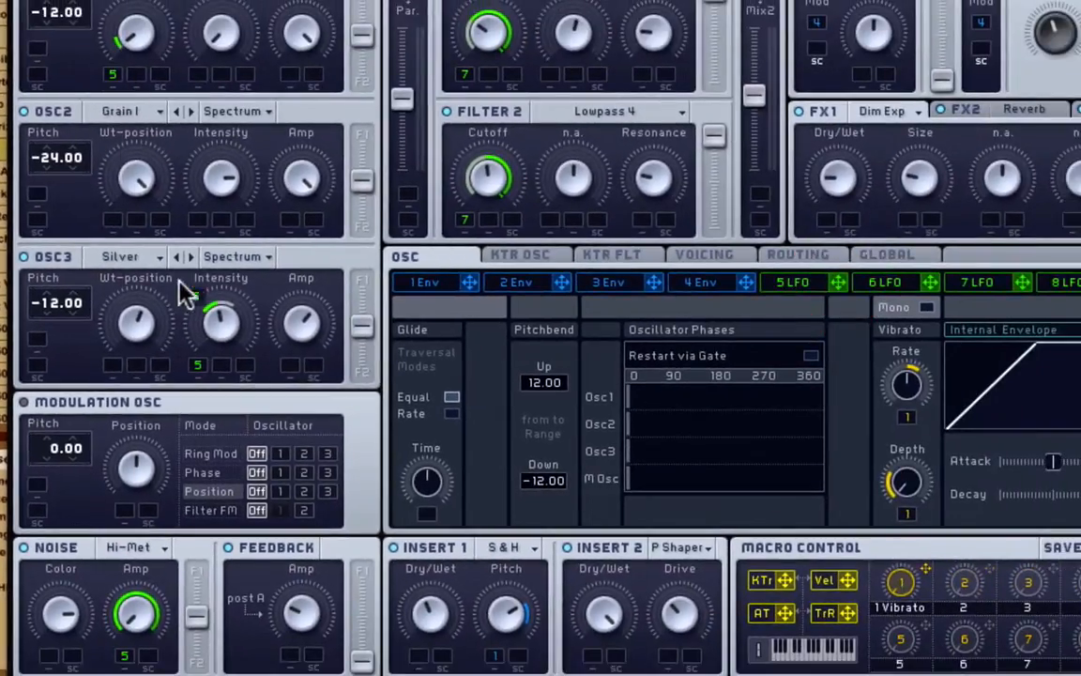
left_click_drag(197, 364, 106, 82)
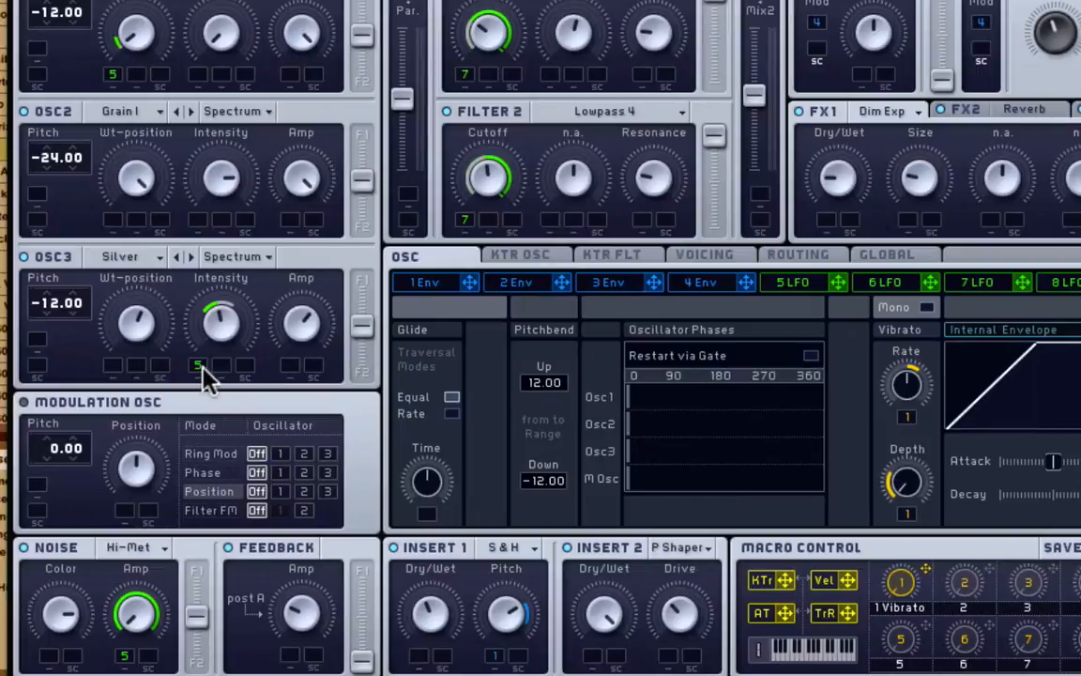
mouse_move(199, 374)
left_mouse_down()
mouse_move(202, 362)
mouse_move(204, 385)
left_mouse_up()
left_click(127, 547)
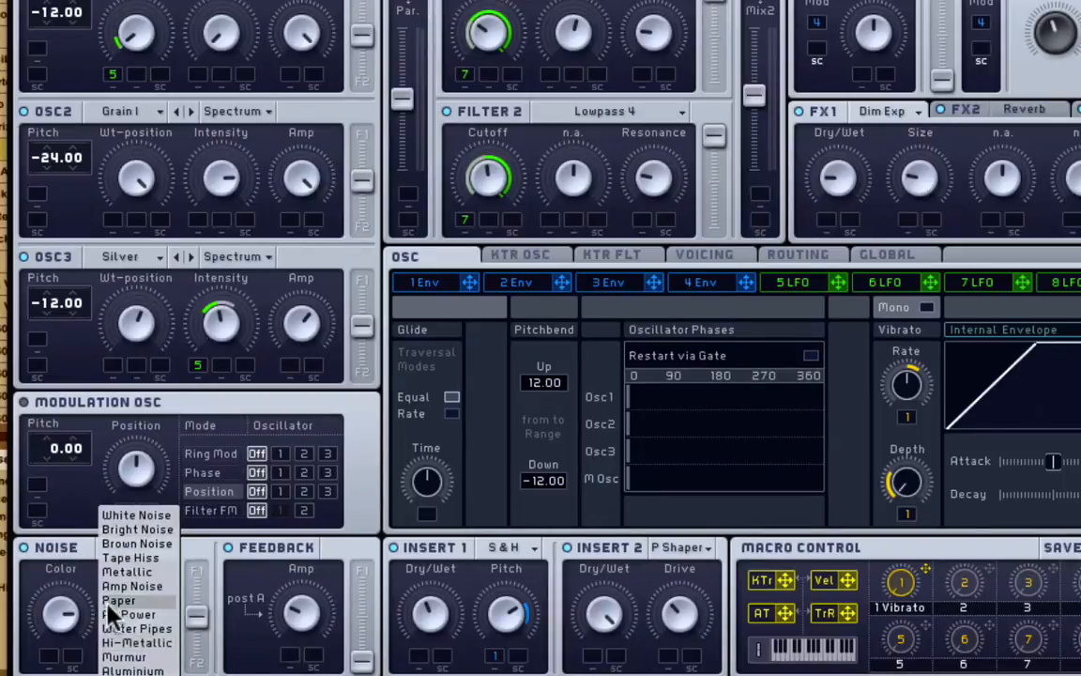
left_click(81, 584)
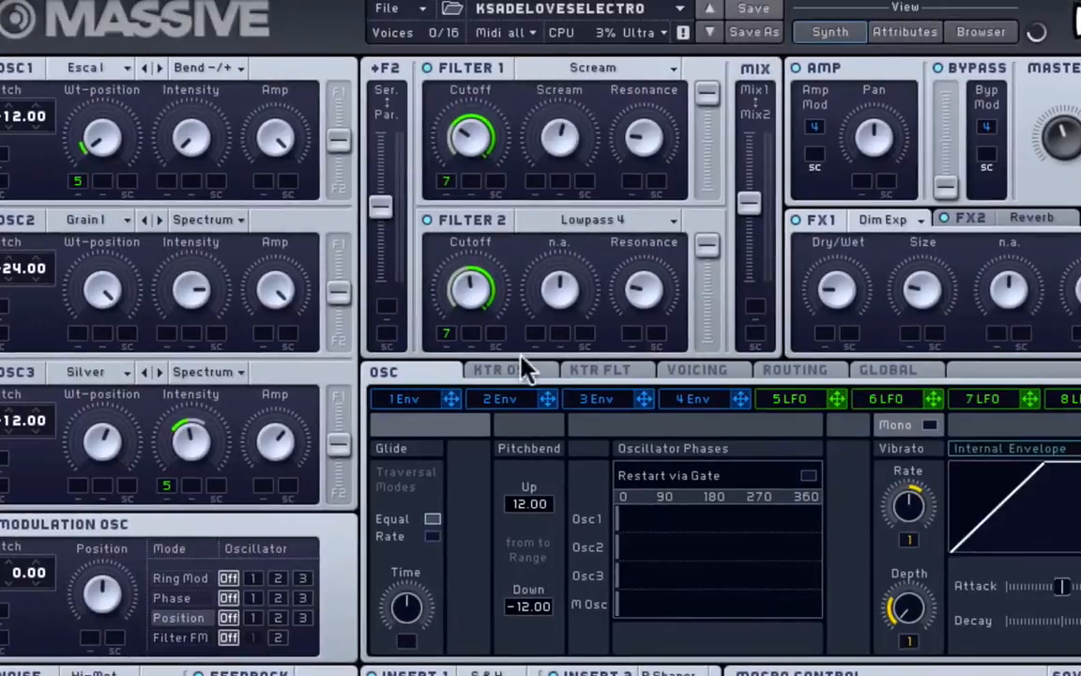
- Show the Voicing page and set the unison pan position spread just under full
left_click(682, 373)
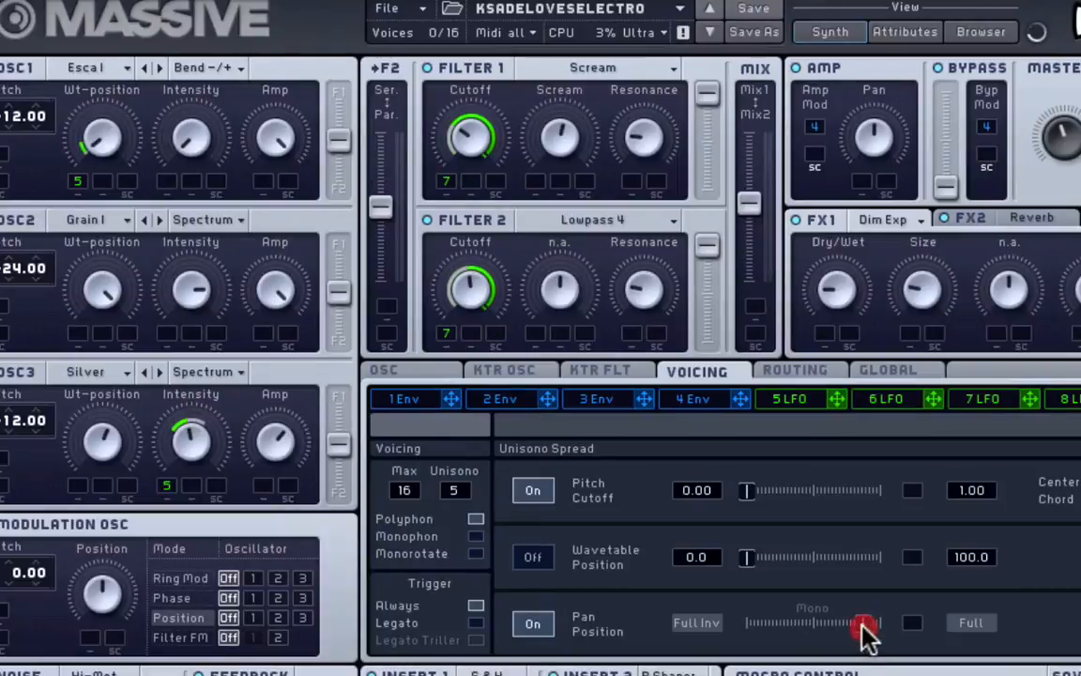
mouse_move(865, 625)
left_mouse_down()
mouse_move(375, 638)
mouse_move(877, 640)
left_mouse_up()
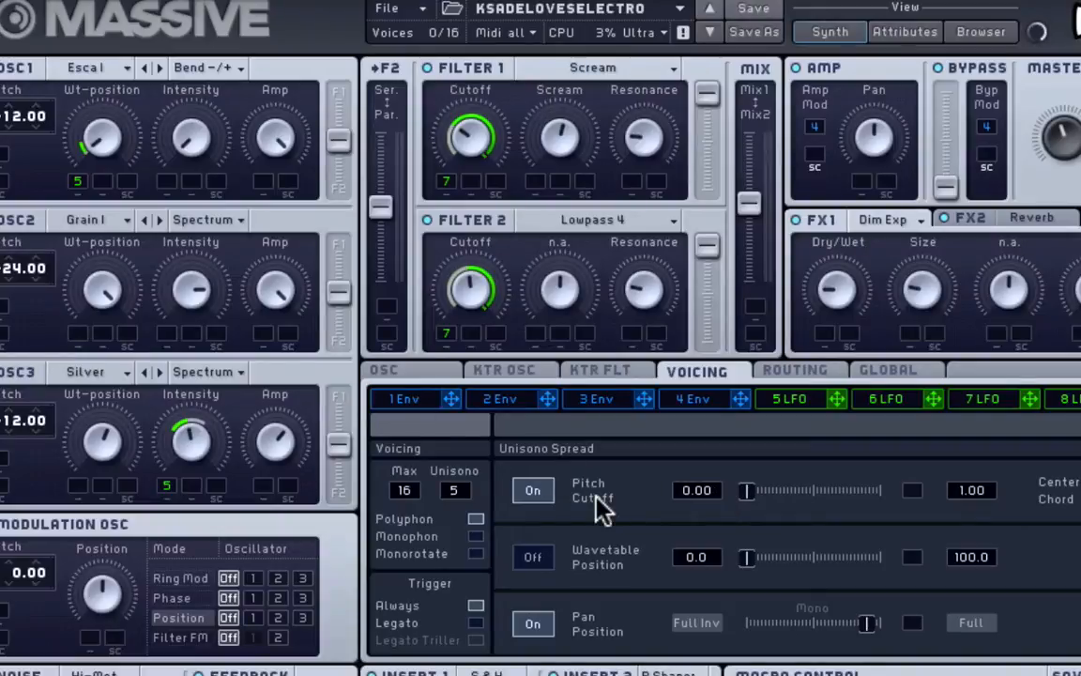
- On the Routing page, route Osc 1 to the bypass and reinsert it after Fx 1
left_click(816, 375)
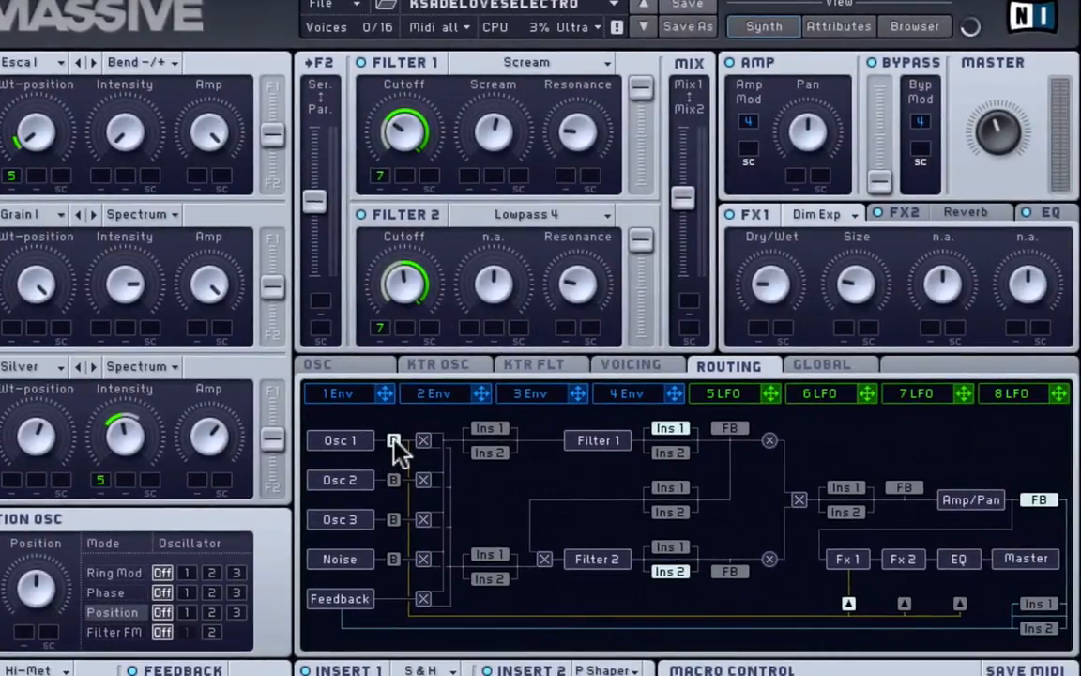
left_click(394, 440)
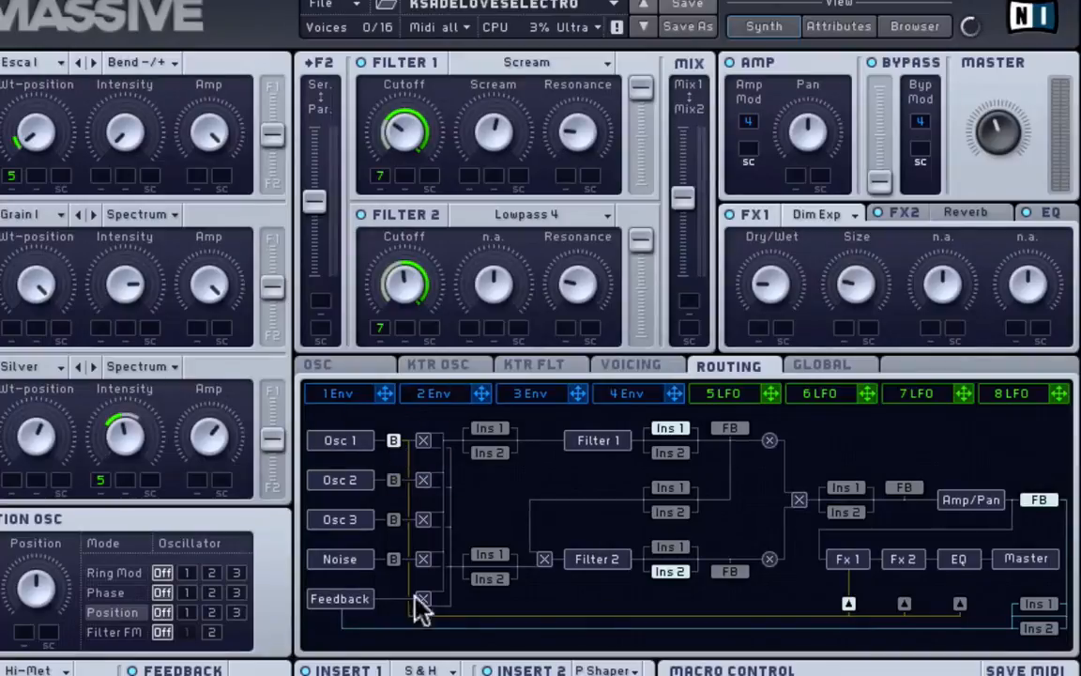
left_click(848, 605)
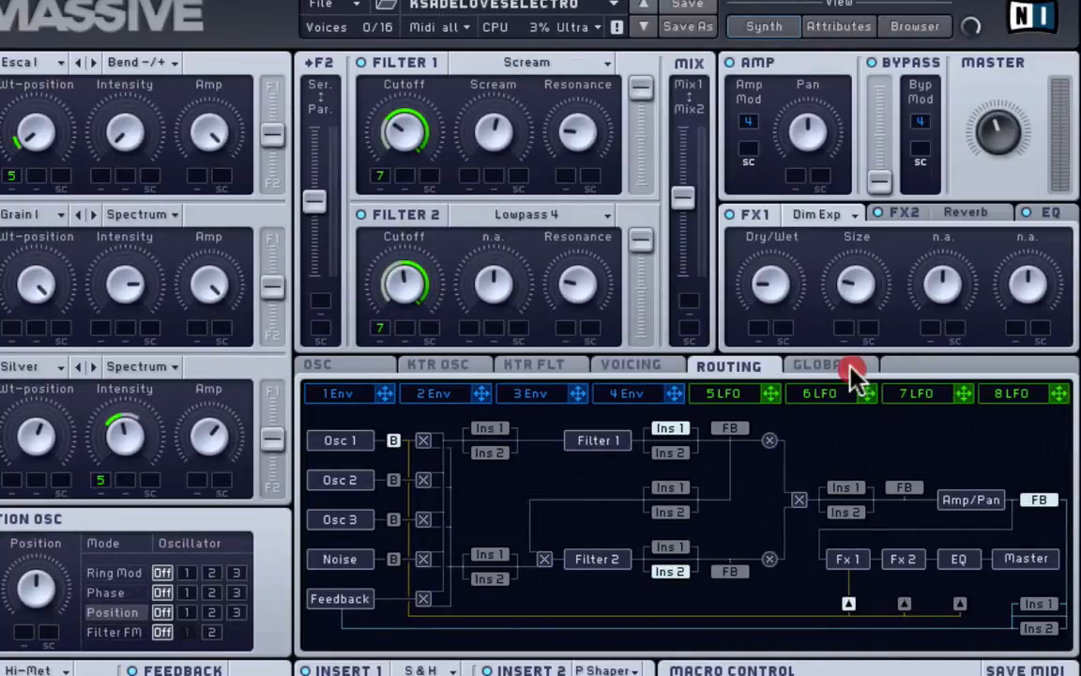
- Look over the Global page settings, then bring up the LFO 5 page
left_click(822, 366)
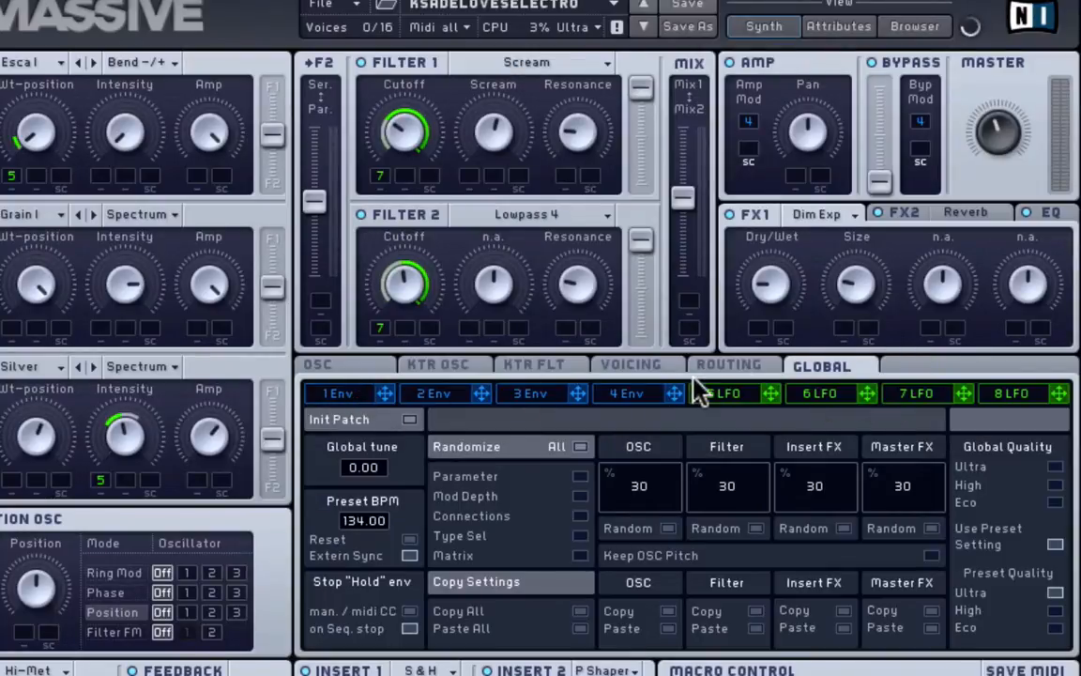
left_click(718, 393)
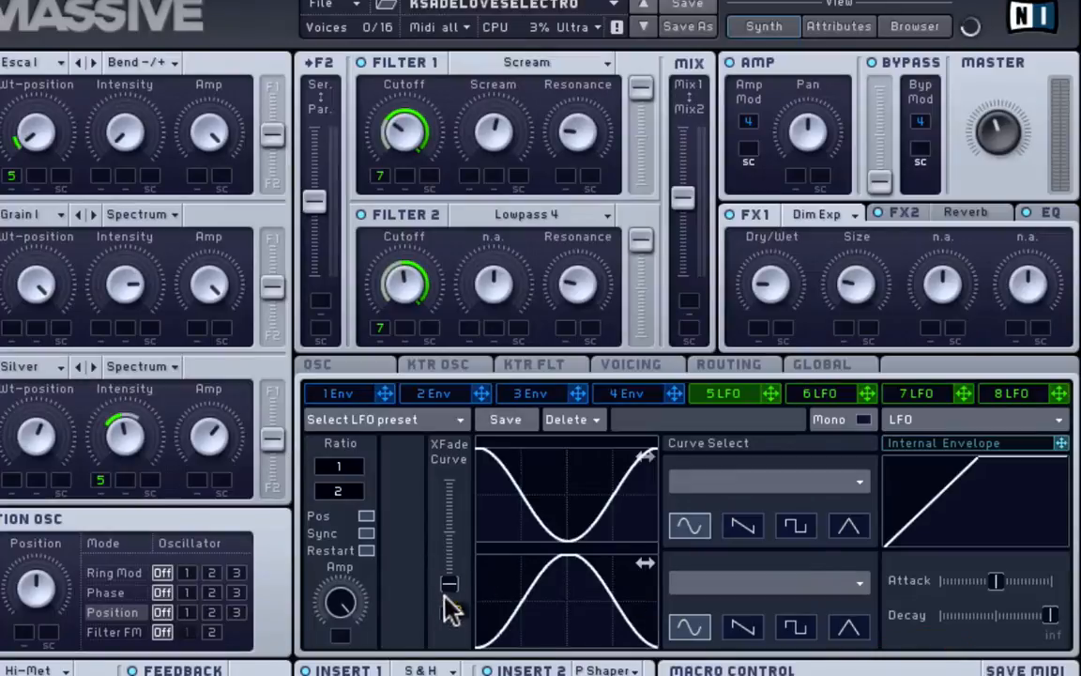
- Assign macro 2 to LFO 5's crossfade, remove it, then adjust the crossfade and curve phase
left_click_drag(448, 610, 449, 353)
left_click_drag(449, 578, 447, 575)
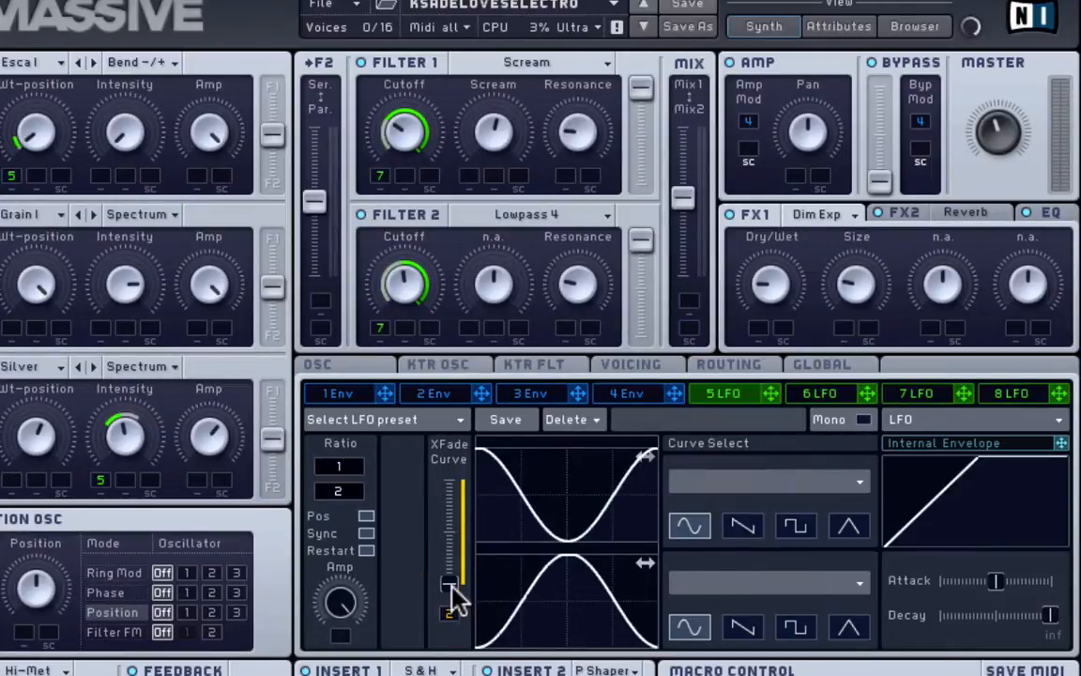
right_click(451, 616)
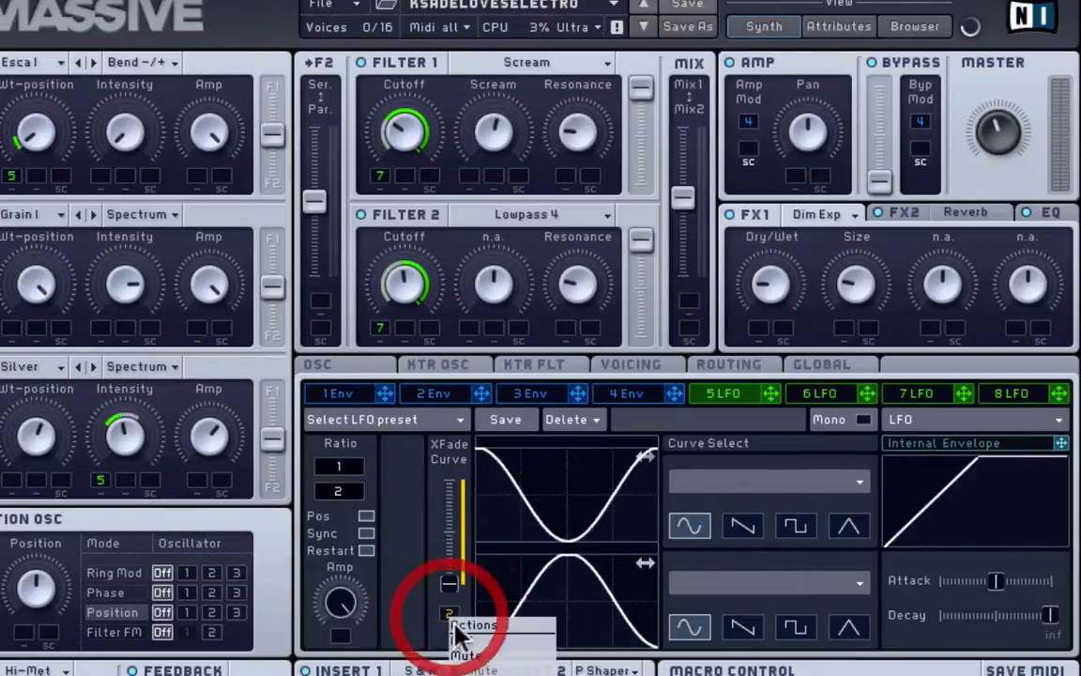
left_click(456, 640)
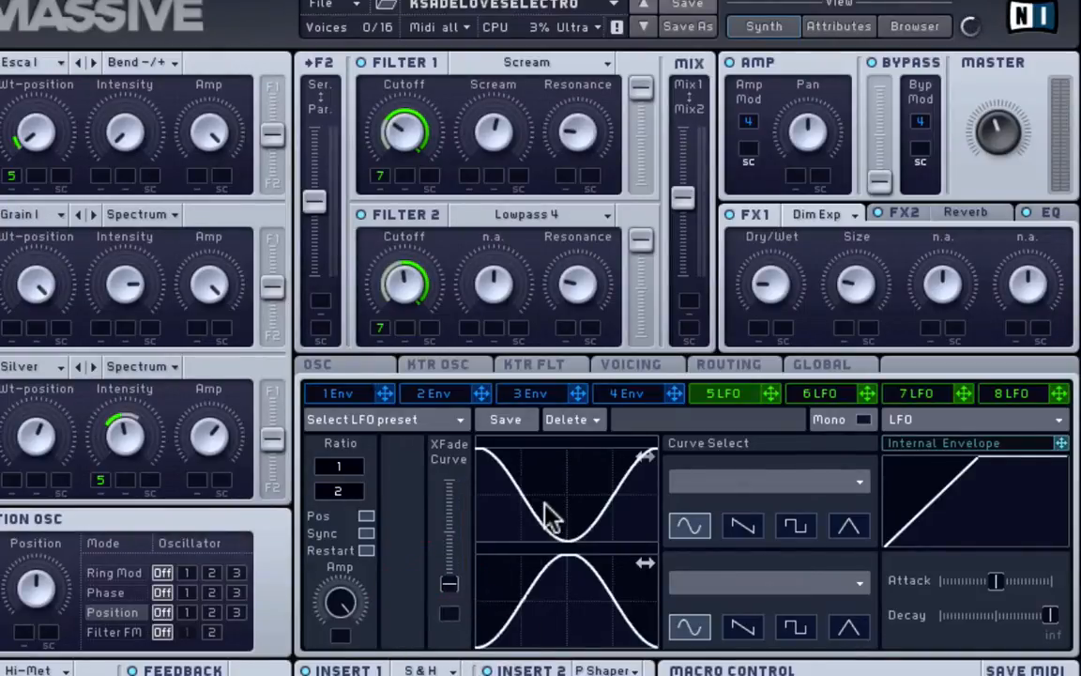
left_click_drag(451, 580, 450, 342)
left_click_drag(513, 489, 514, 554)
left_click_drag(450, 482, 450, 583)
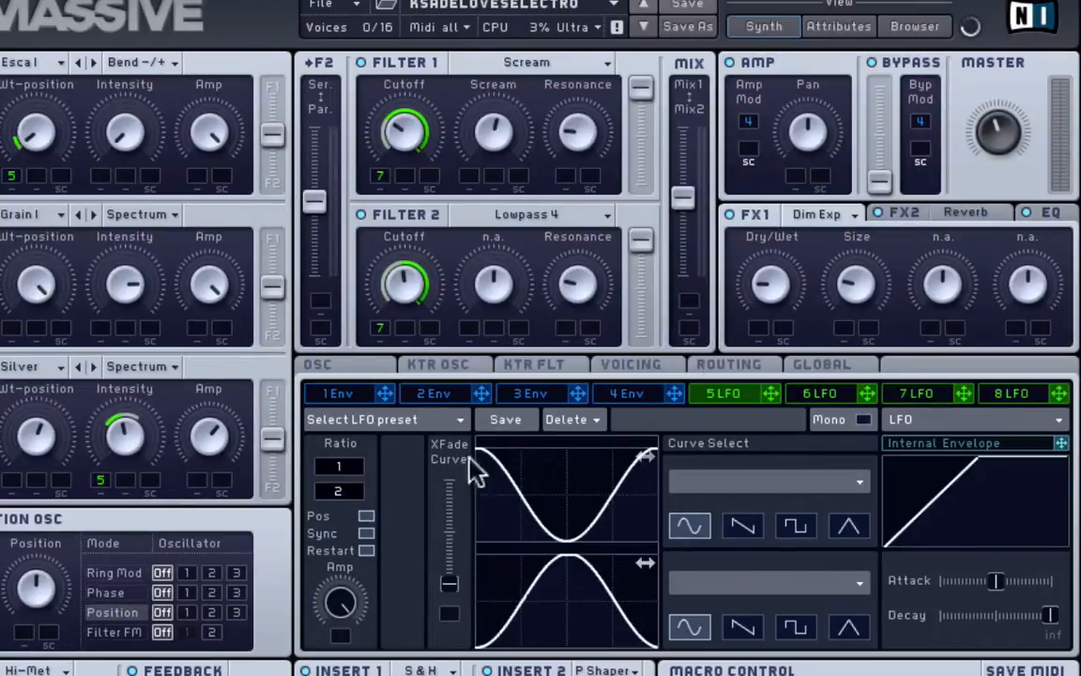
- On LFO 7, audition the crossfade and assign macro 2 to its XFade Curve slot
left_click(918, 394)
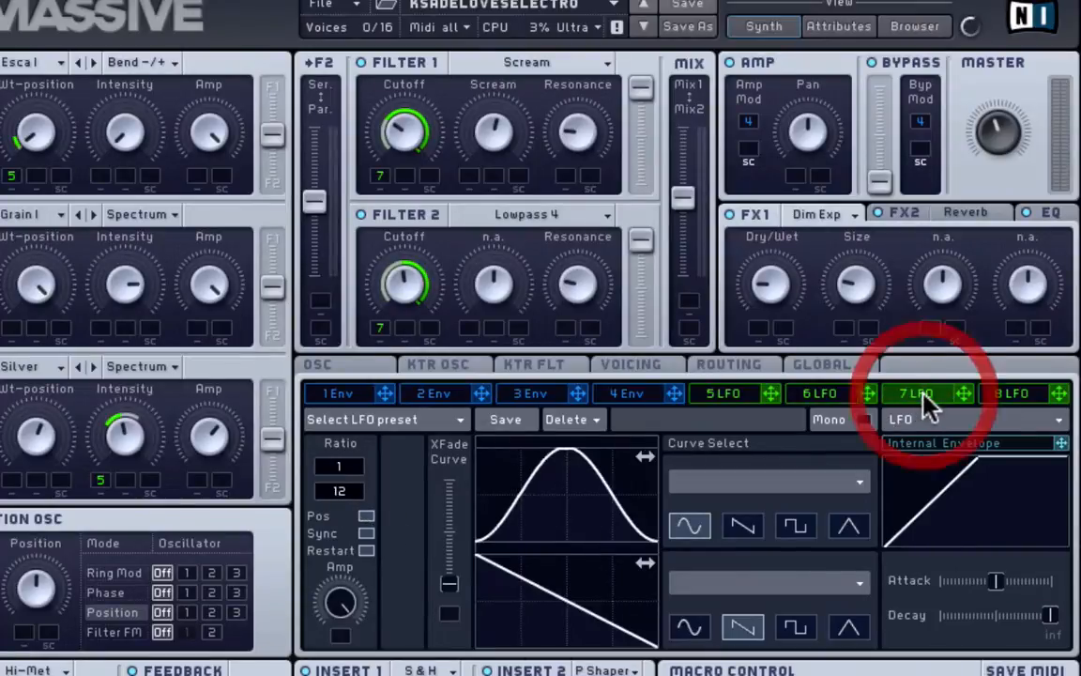
left_click(831, 396)
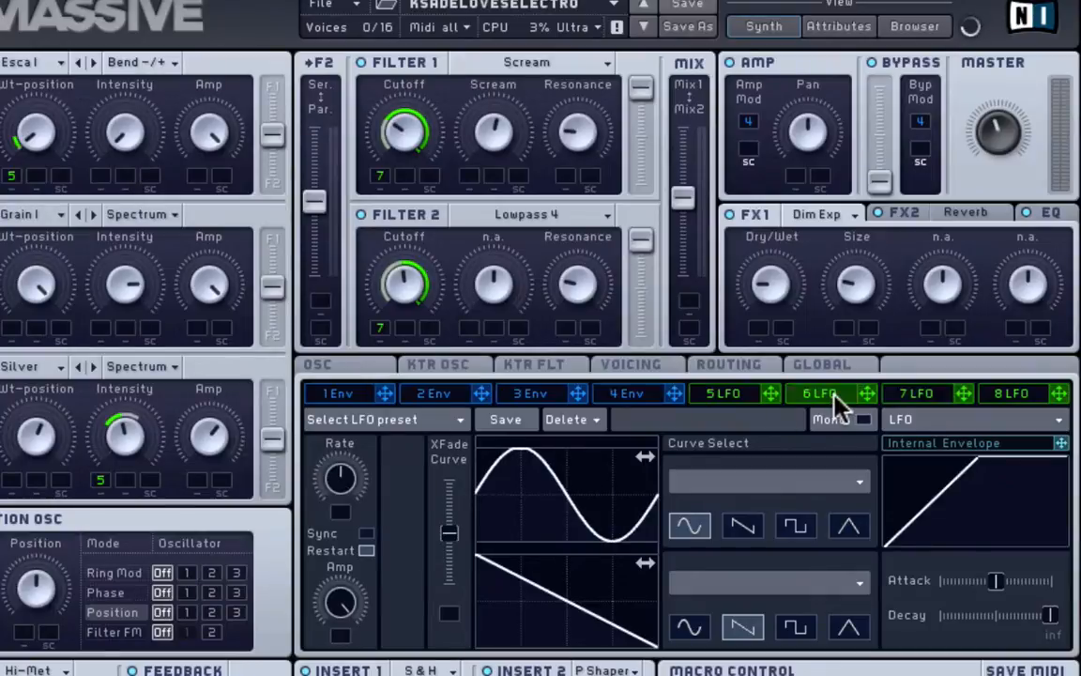
left_click(943, 396)
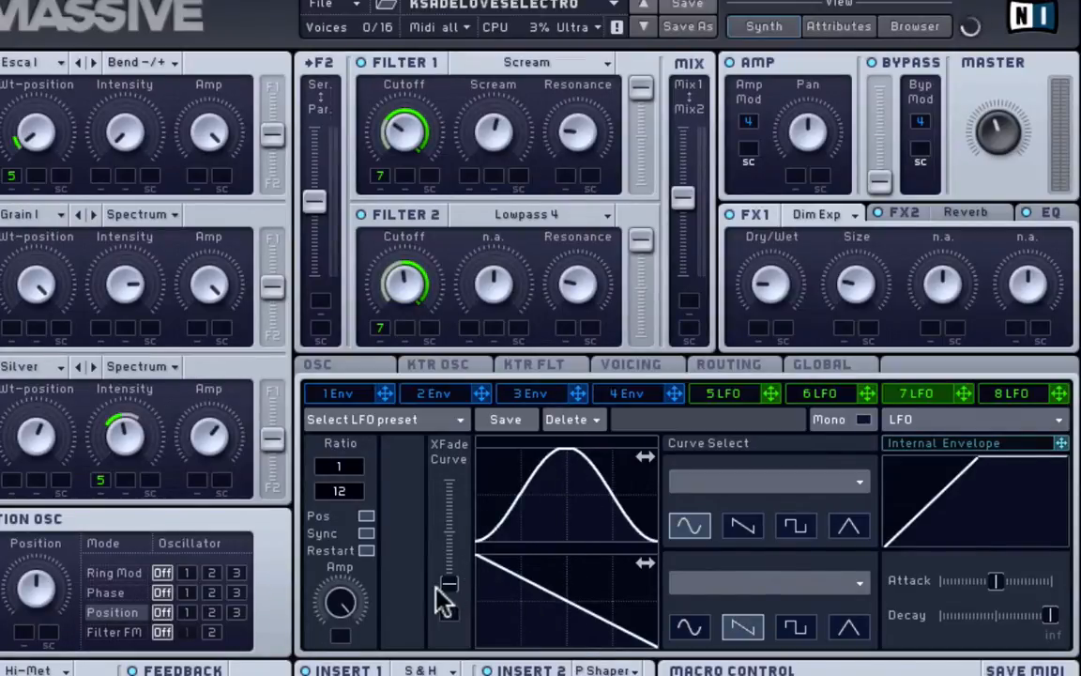
left_click(435, 475)
mouse_move(446, 583)
left_mouse_down()
mouse_move(453, 408)
mouse_move(447, 582)
left_mouse_up()
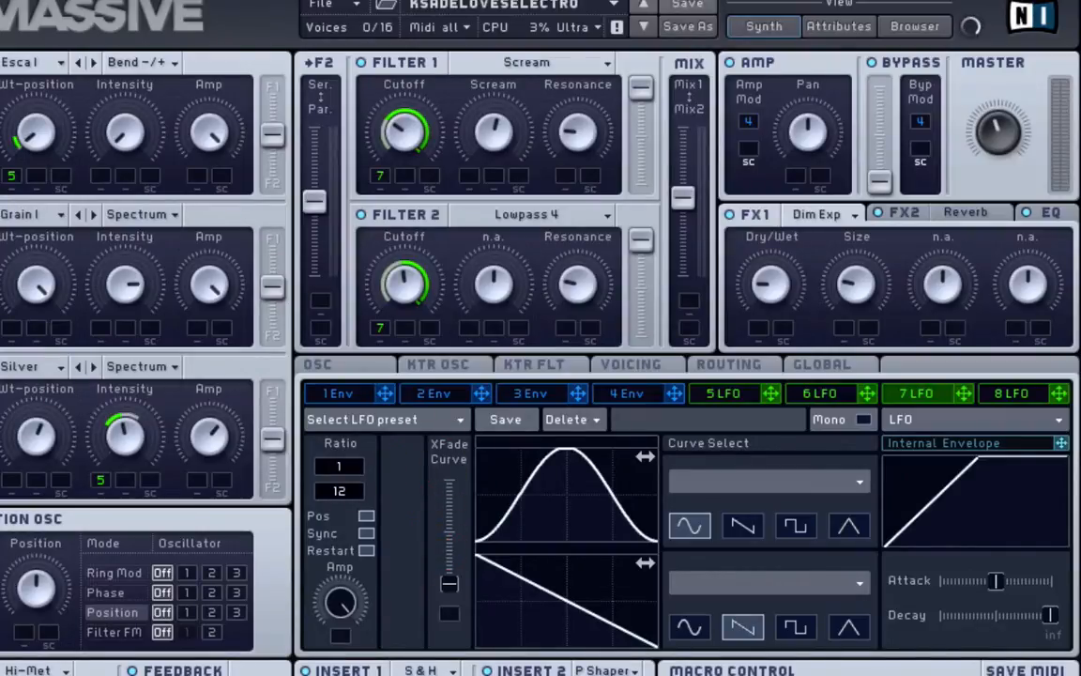
left_click(919, 673)
left_click(449, 616)
left_click_drag(451, 620, 453, 671)
- Demo Envelope 1's attack, level, decay level and release, then show Envelope 4
left_click(347, 393)
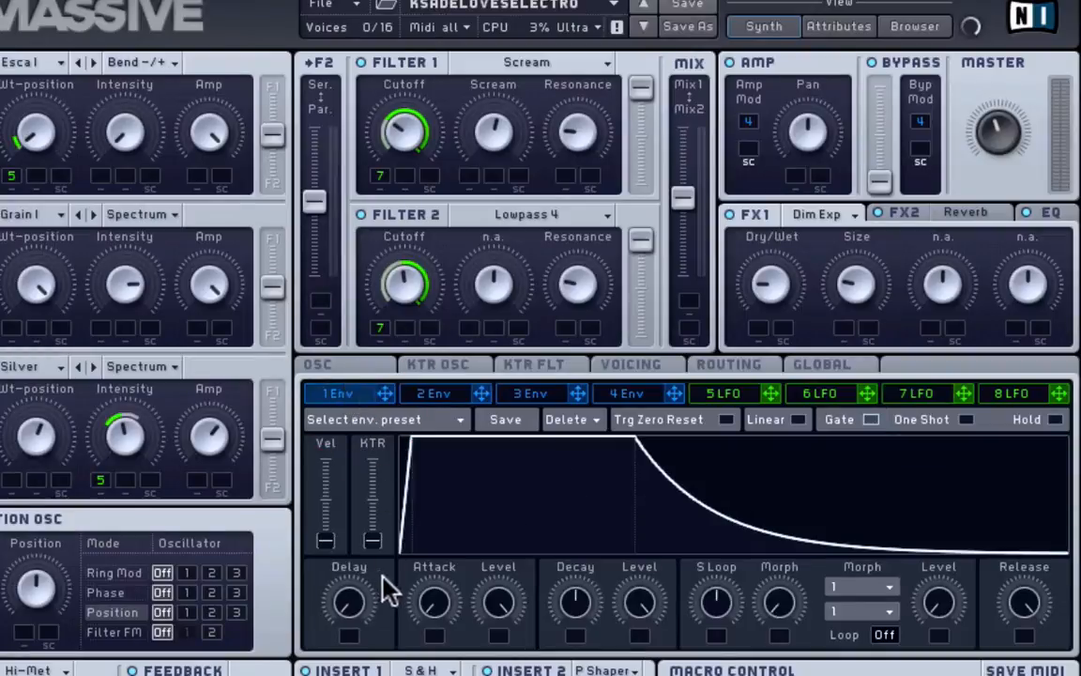
mouse_move(433, 599)
left_mouse_down()
mouse_move(440, 517)
mouse_move(441, 674)
left_mouse_up()
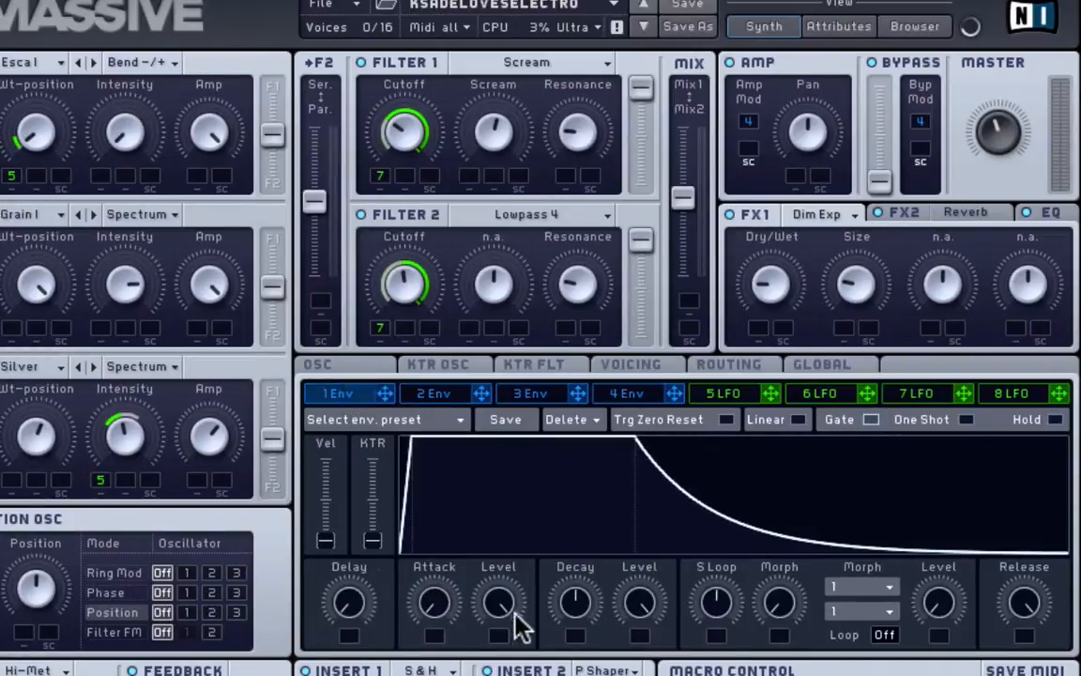
mouse_move(509, 607)
left_mouse_down()
mouse_move(510, 674)
mouse_move(517, 533)
left_mouse_up()
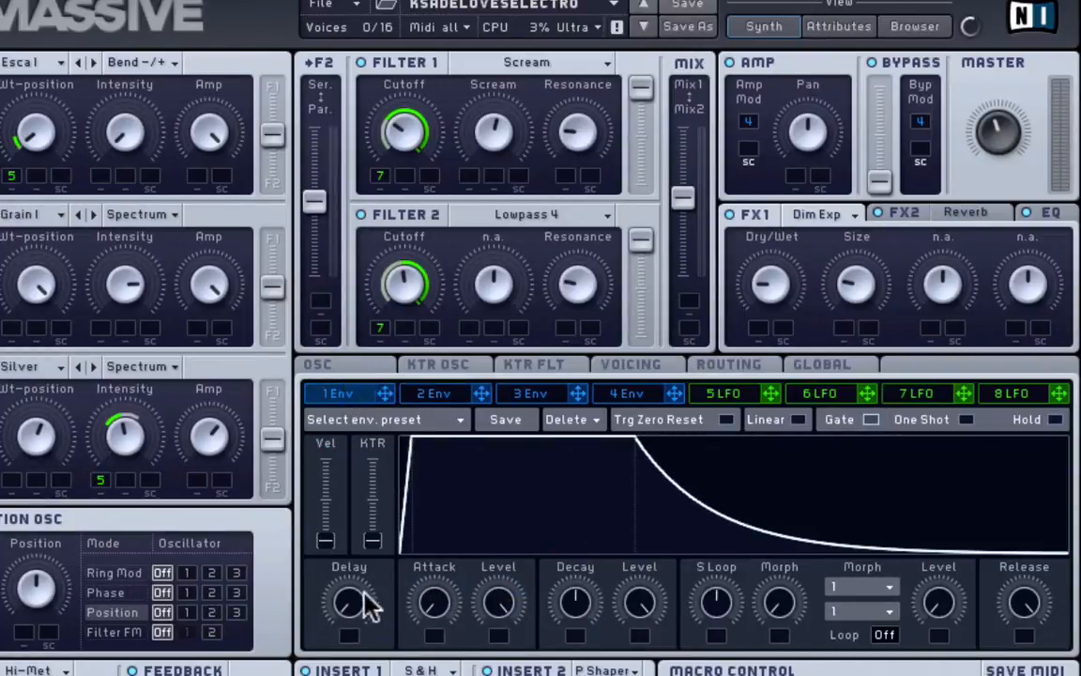
left_click_drag(351, 612, 352, 675)
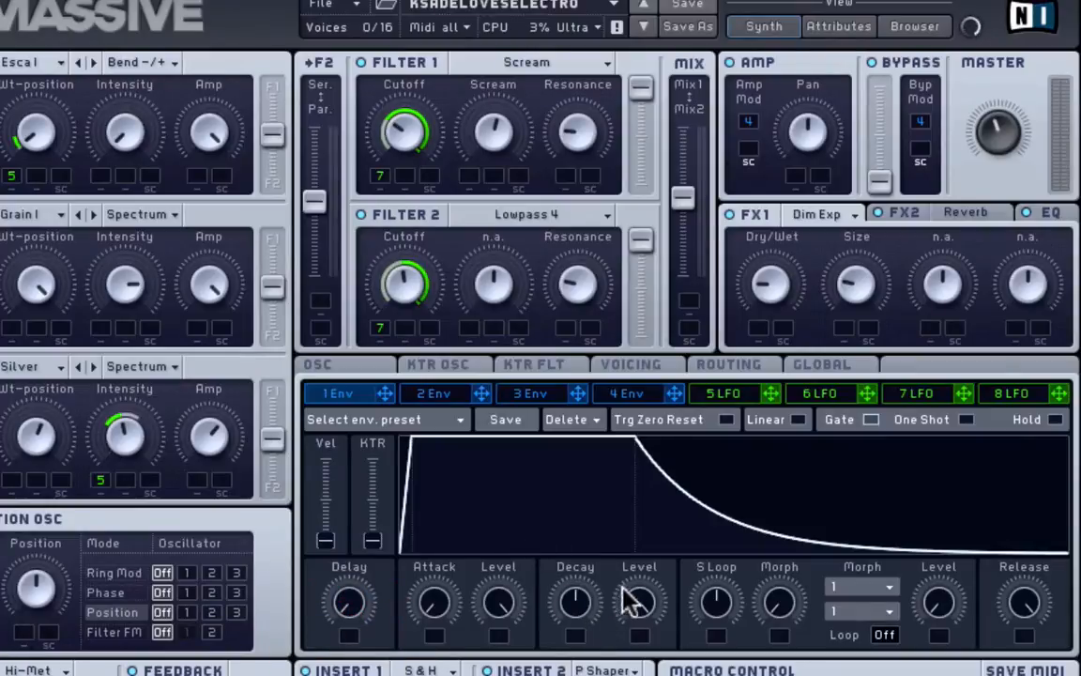
mouse_move(643, 605)
left_mouse_down()
mouse_move(656, 375)
mouse_move(639, 622)
left_mouse_up()
left_click_drag(1006, 660, 1076, 430)
left_click(626, 396)
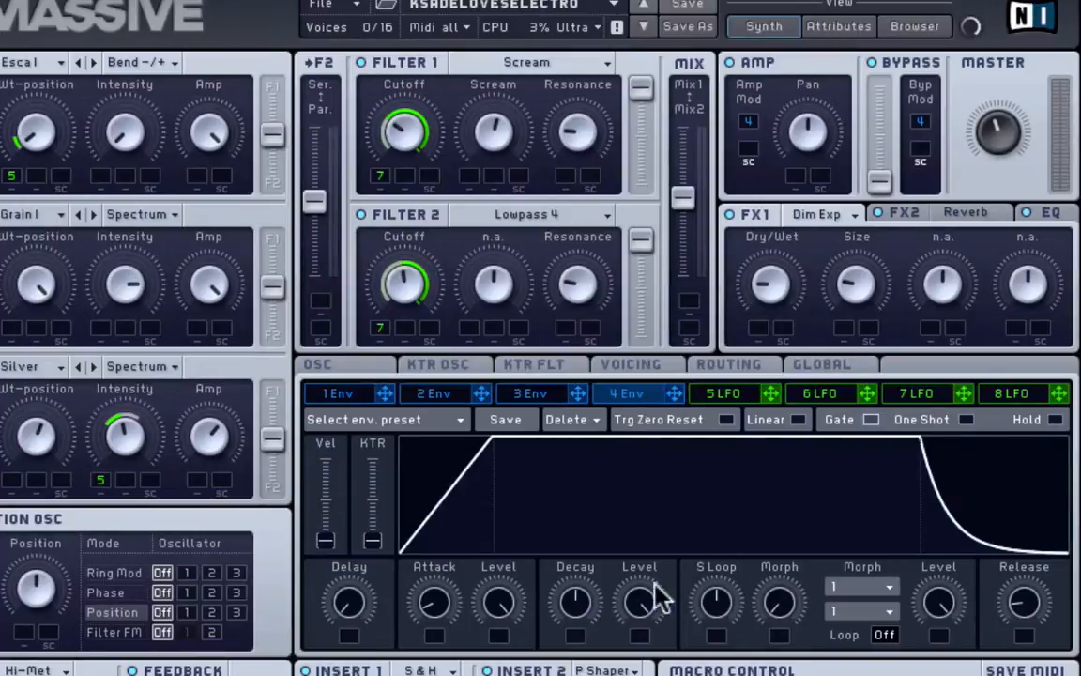
left_click(554, 62)
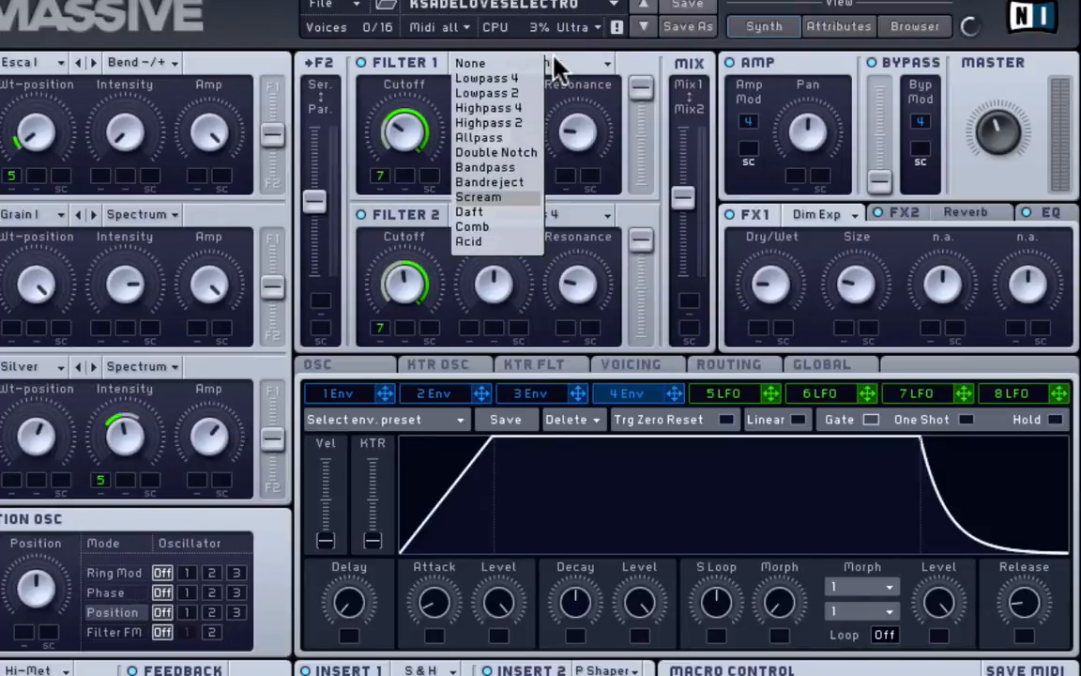
left_click(566, 62)
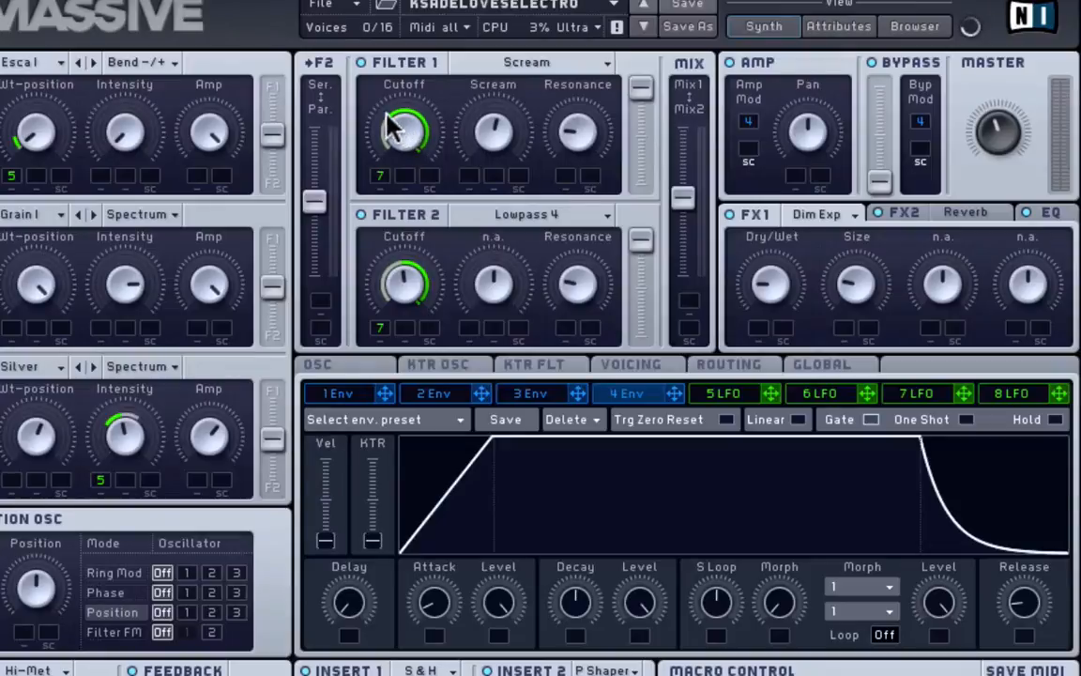
left_click_drag(374, 109, 450, 187)
left_click(963, 398)
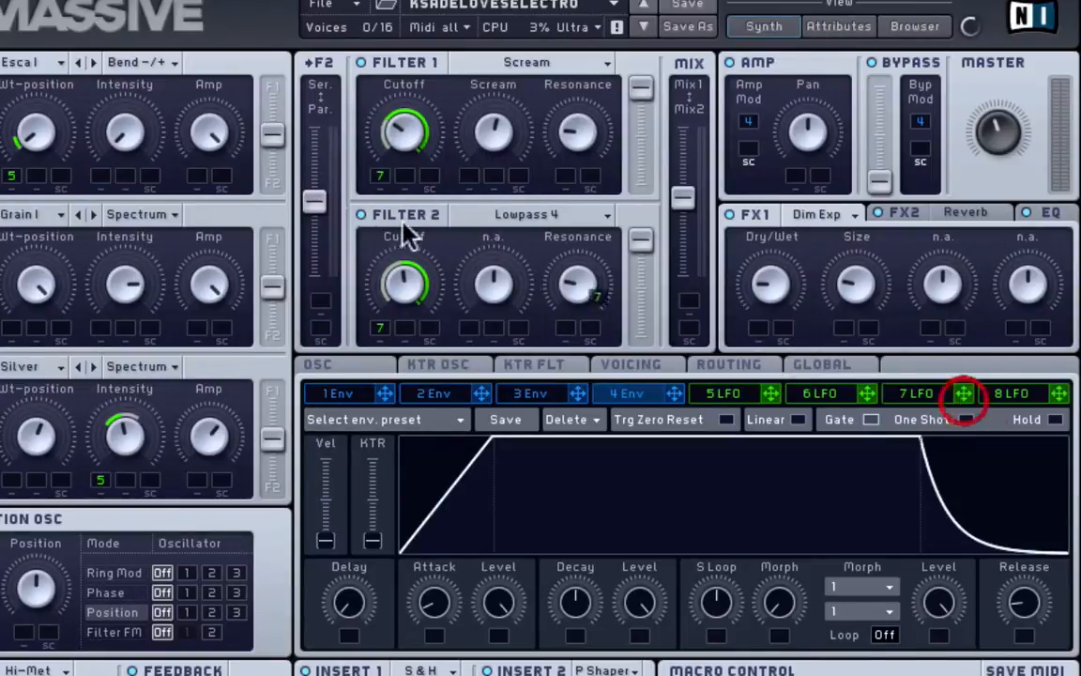
left_click(379, 176)
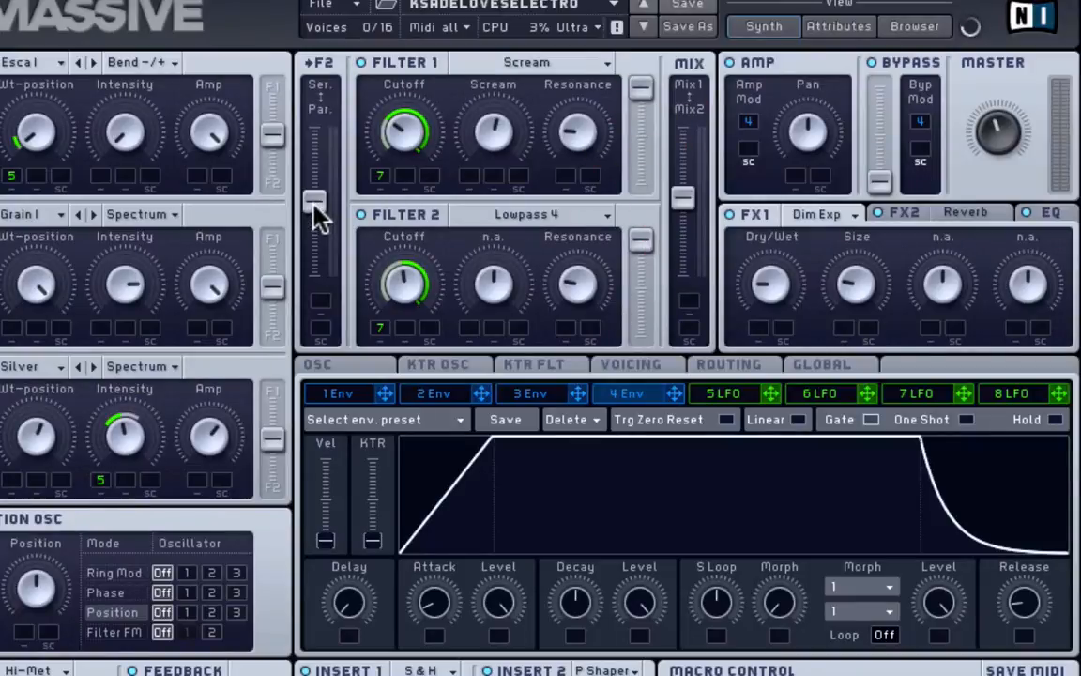
left_click_drag(313, 191, 314, 195)
left_click(514, 216)
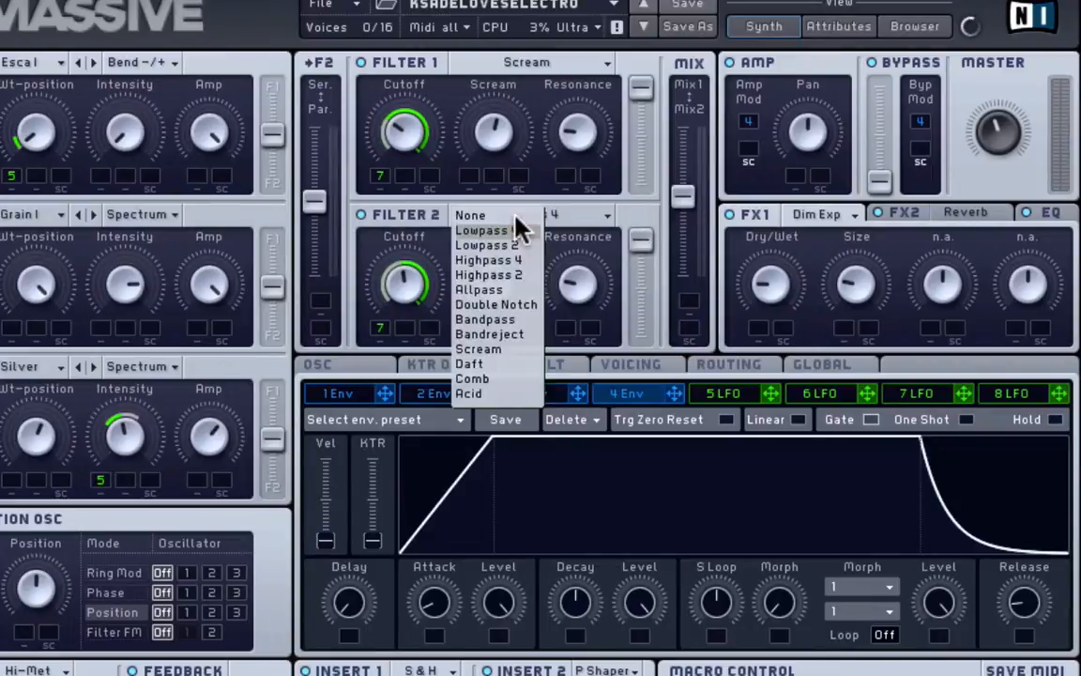
left_click(586, 214)
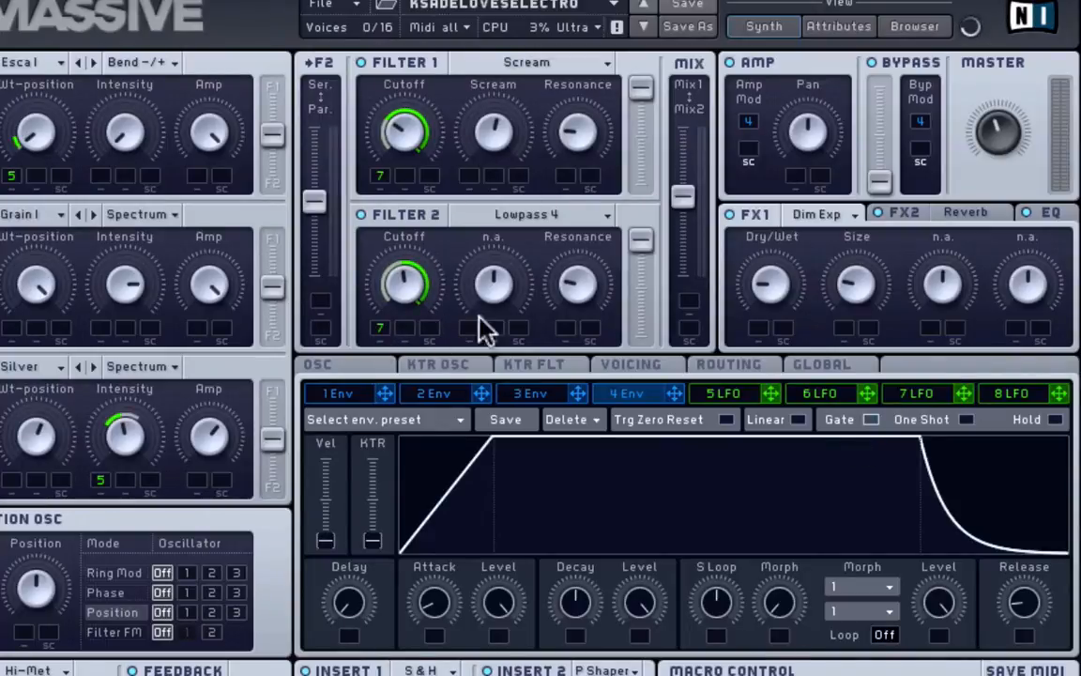
left_click(582, 294)
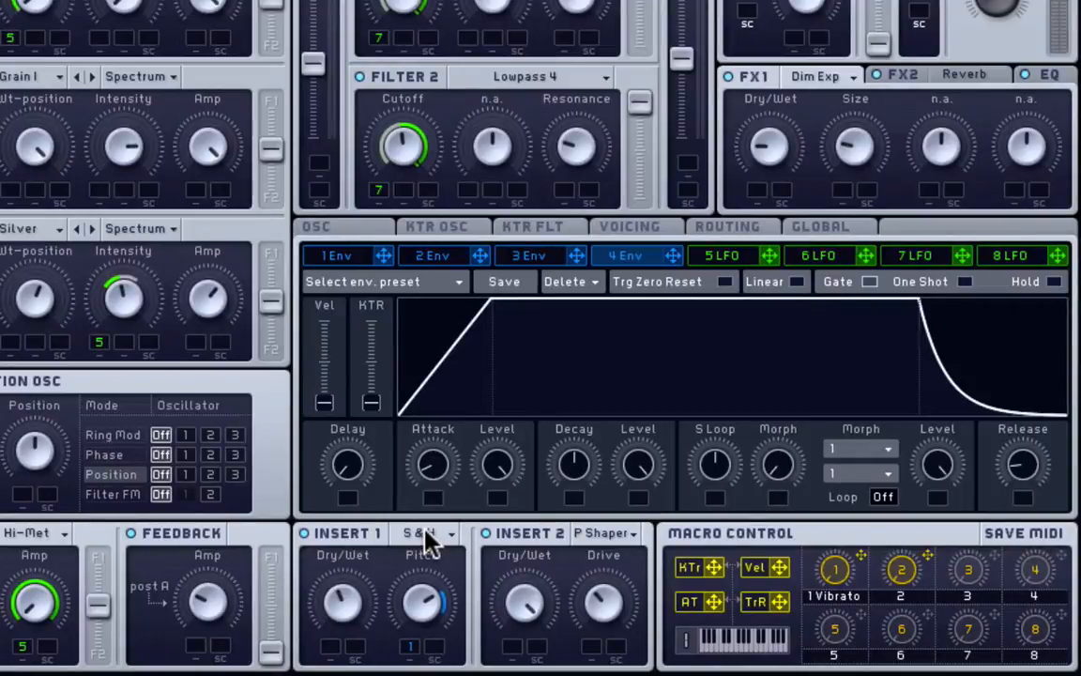
- Leave Insert 1 on S&H and return to the Envelope 1 view
left_click(427, 539)
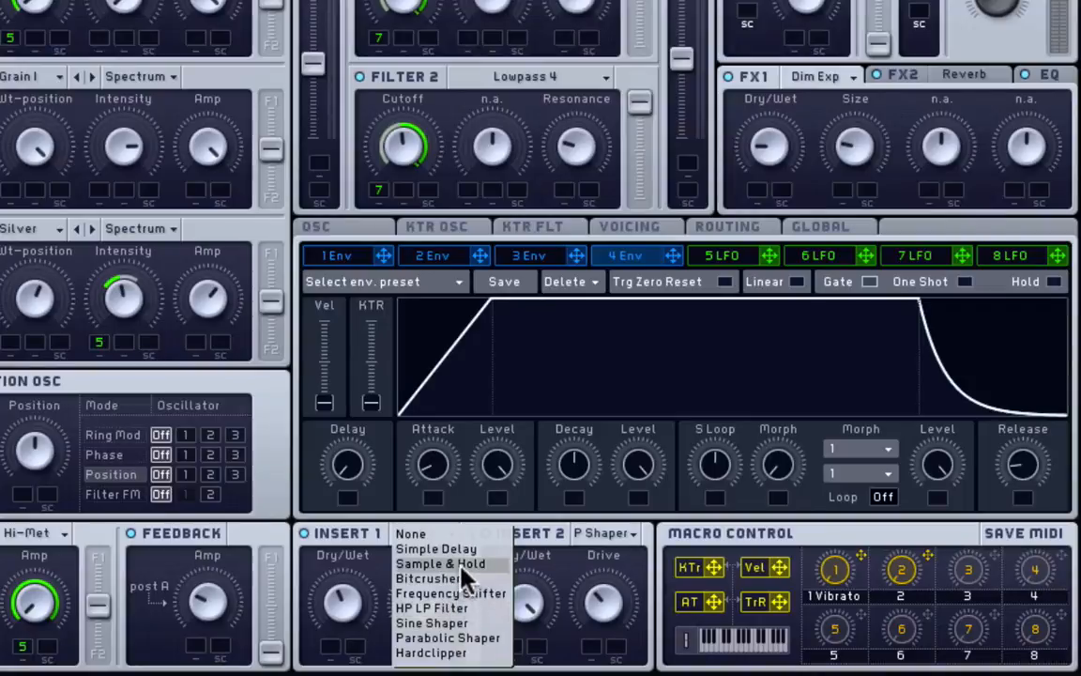
left_click(341, 555)
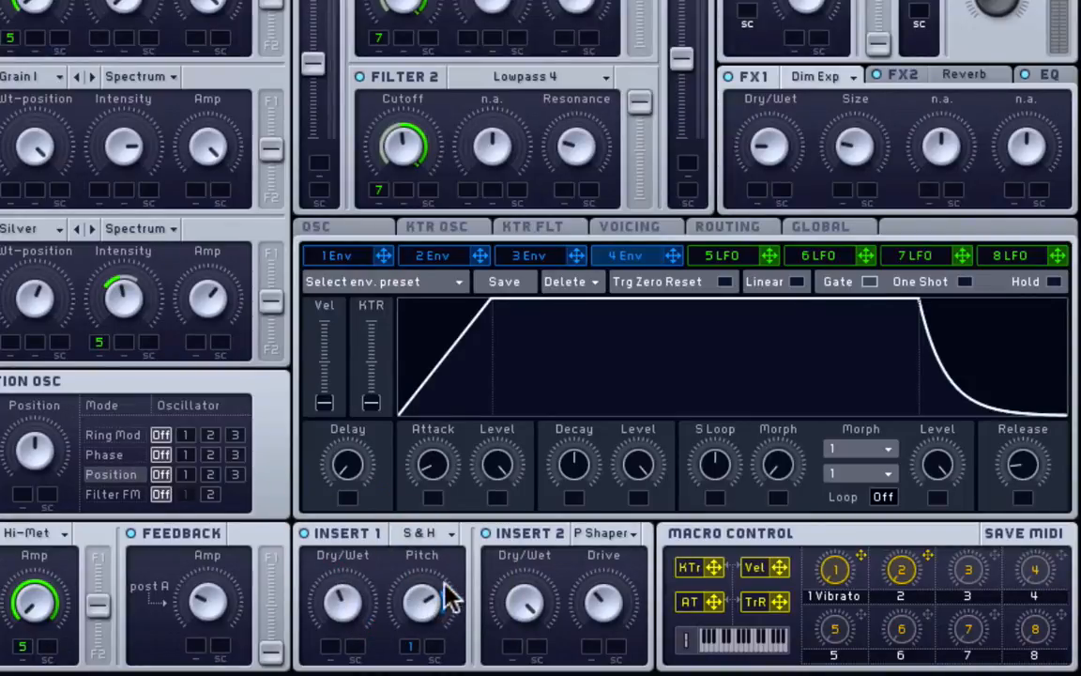
left_click(359, 252)
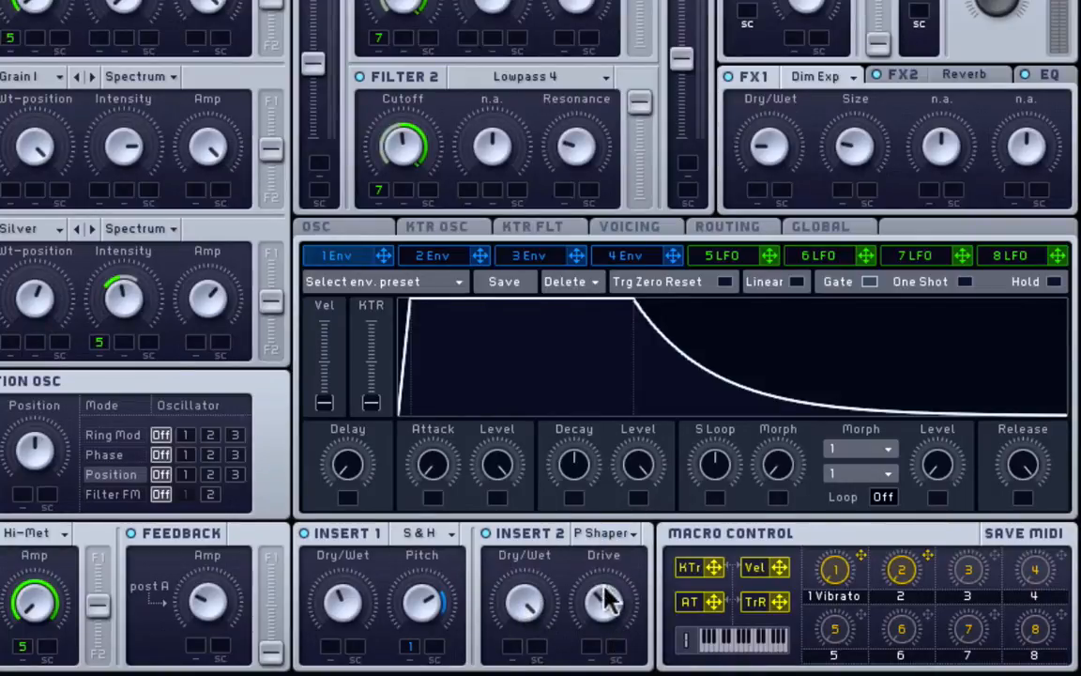
left_click(815, 75)
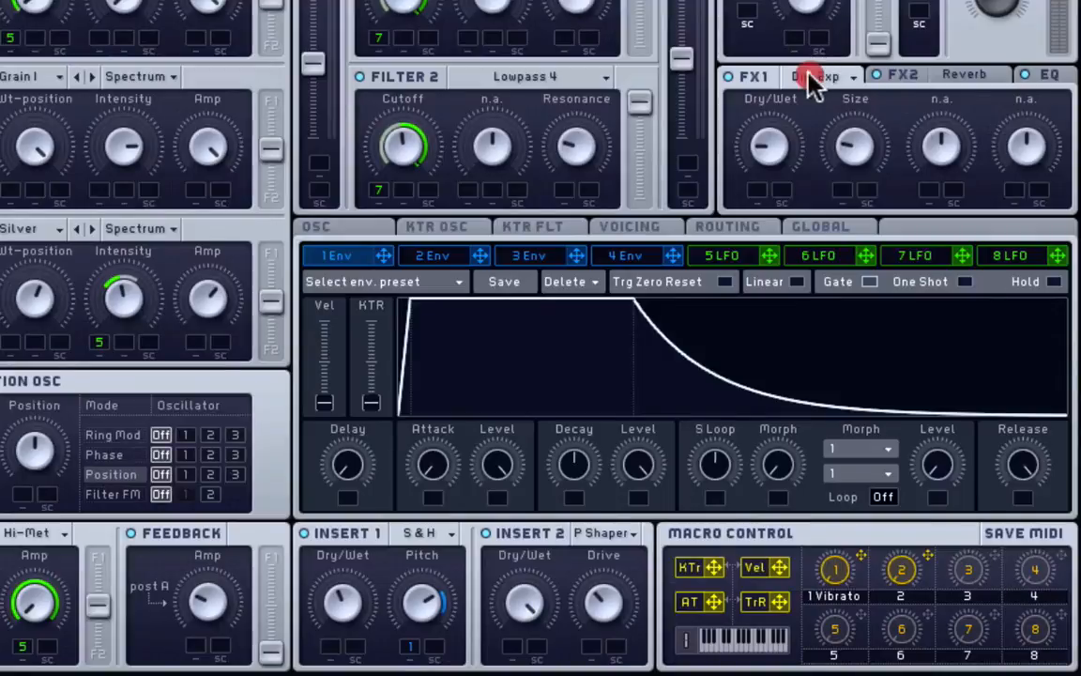
- Keep FX1 on Dim Exp, modulate FX2's EQ Low Shelf with LFO 7, and close Massive
left_click(768, 75)
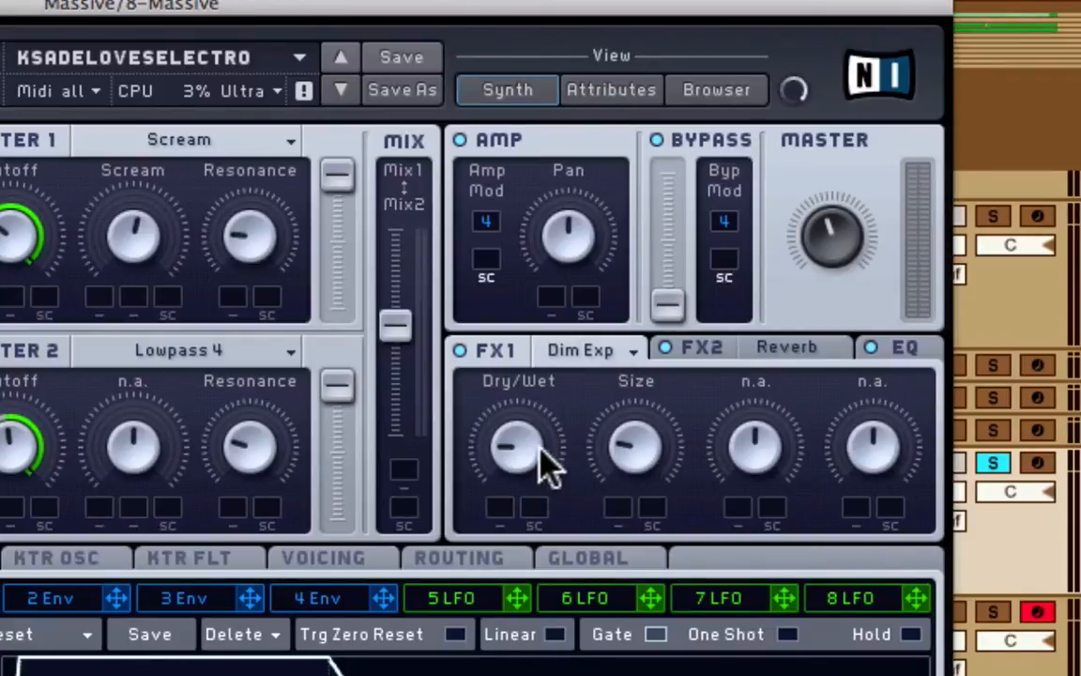
left_click(778, 360)
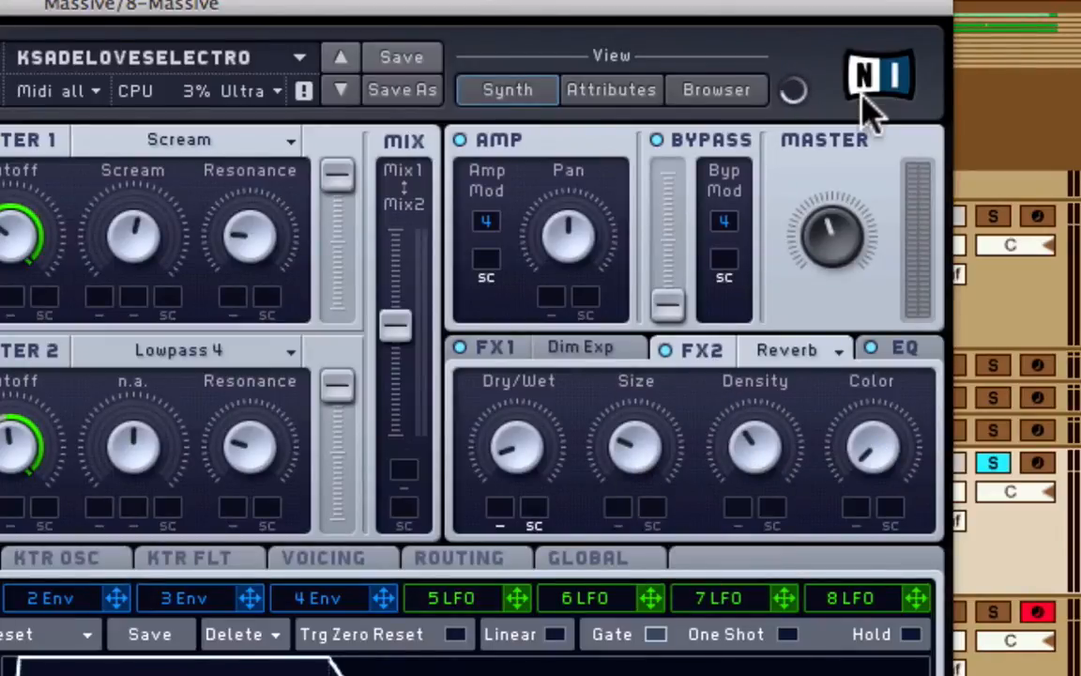
left_click(912, 344)
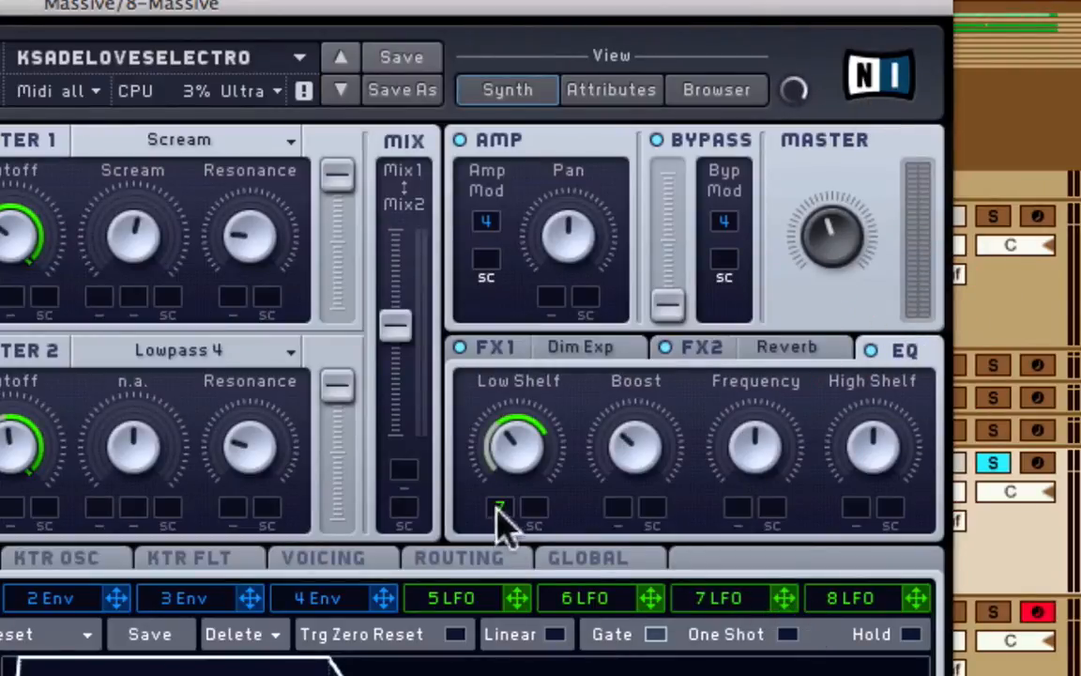
left_click_drag(504, 509, 500, 507)
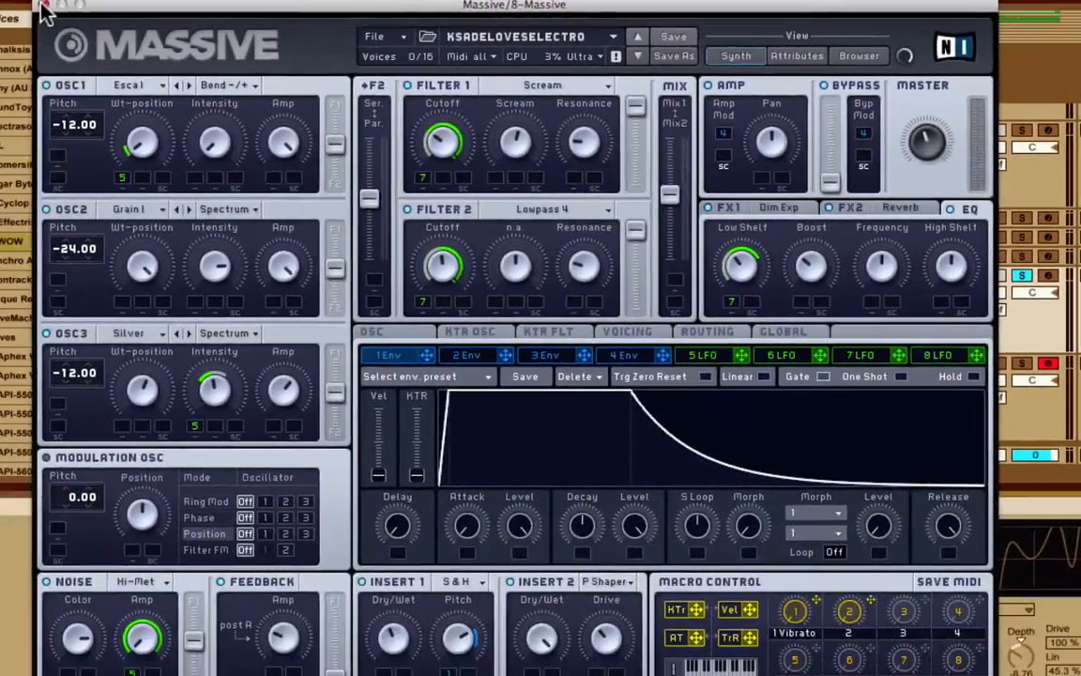
left_click(41, 3)
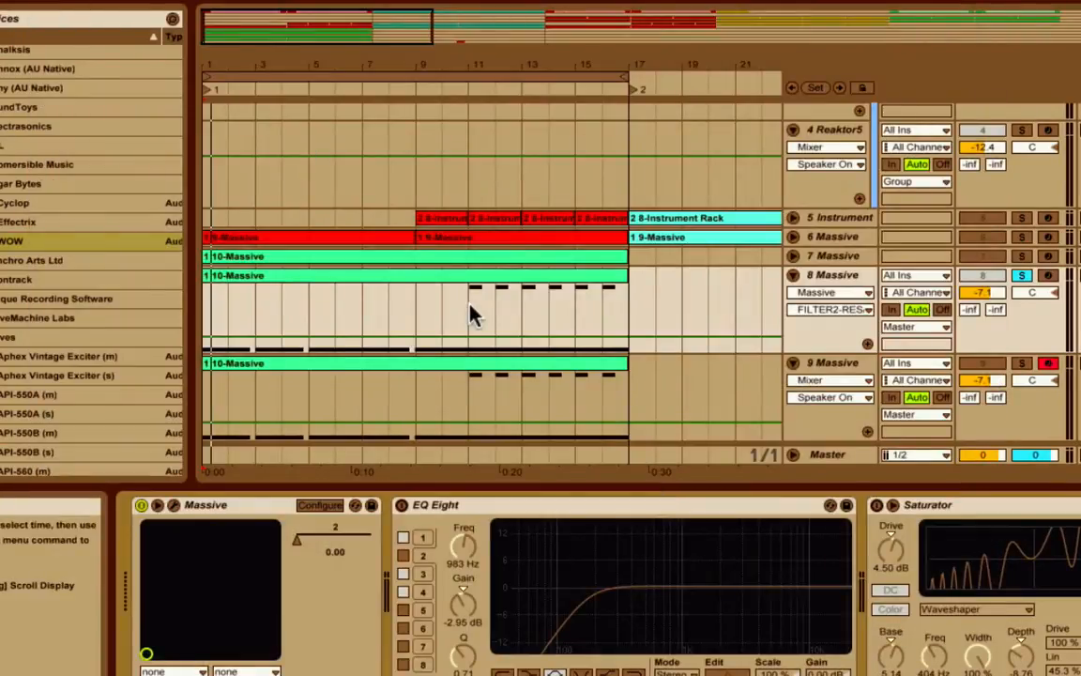
- Start playback and select the EQ Eight device on the Massive track
key("space")
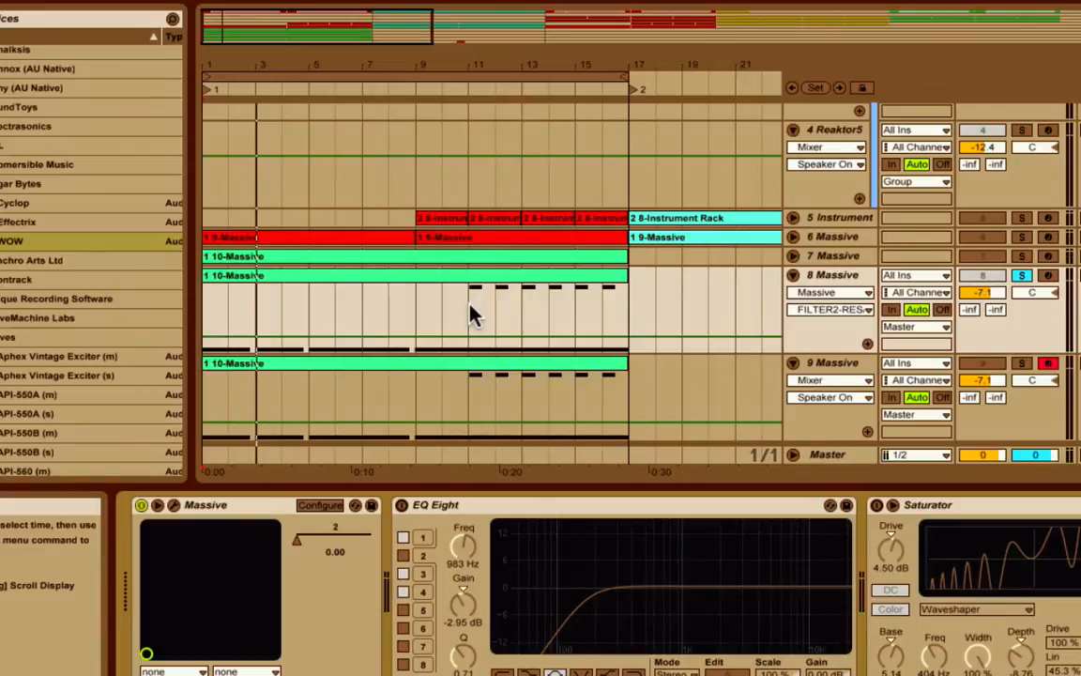
left_click(411, 507)
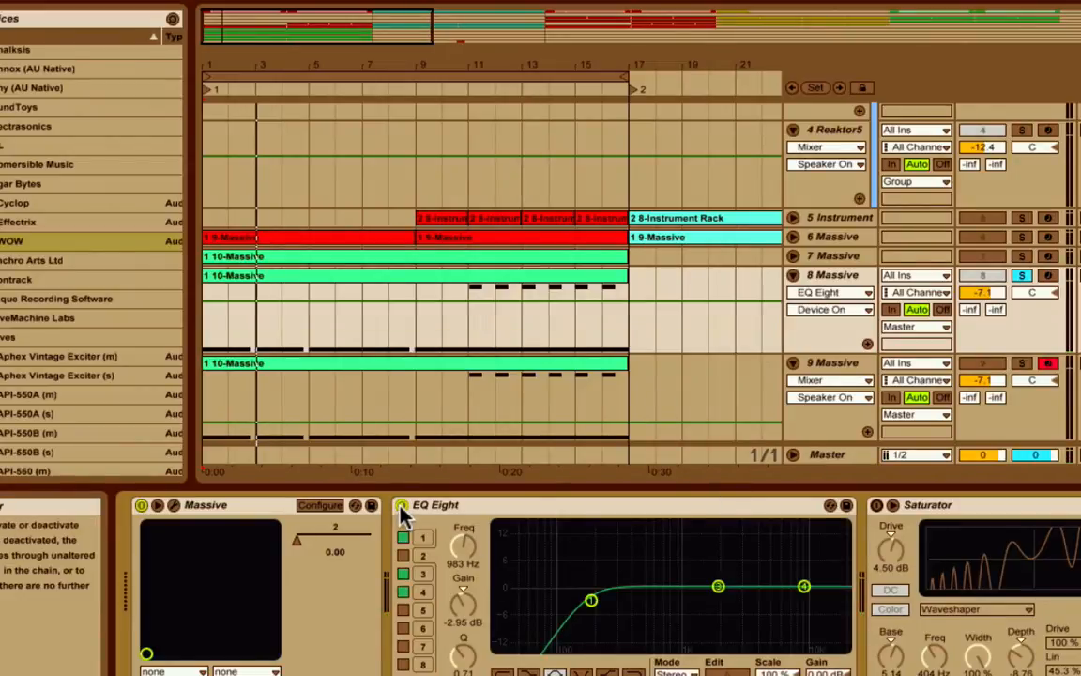
scroll(631, 601, "right", 8)
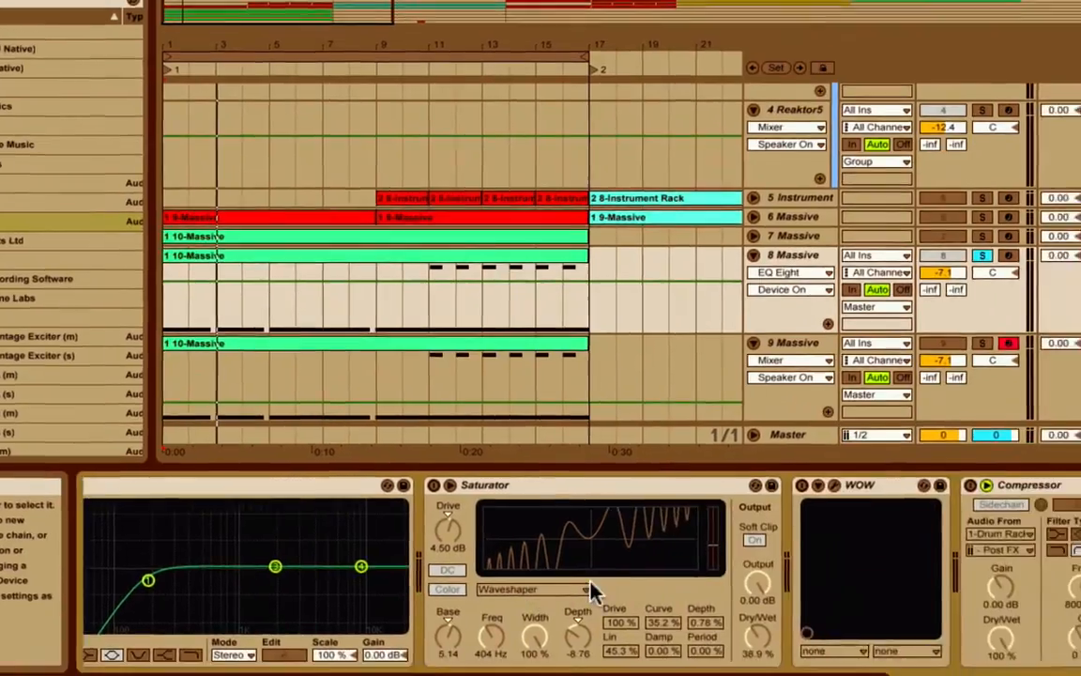
- Restart playback and select the Saturator, running Waveshaper at 4.50 dB drive
key("space")
scroll(471, 490, "left", 2)
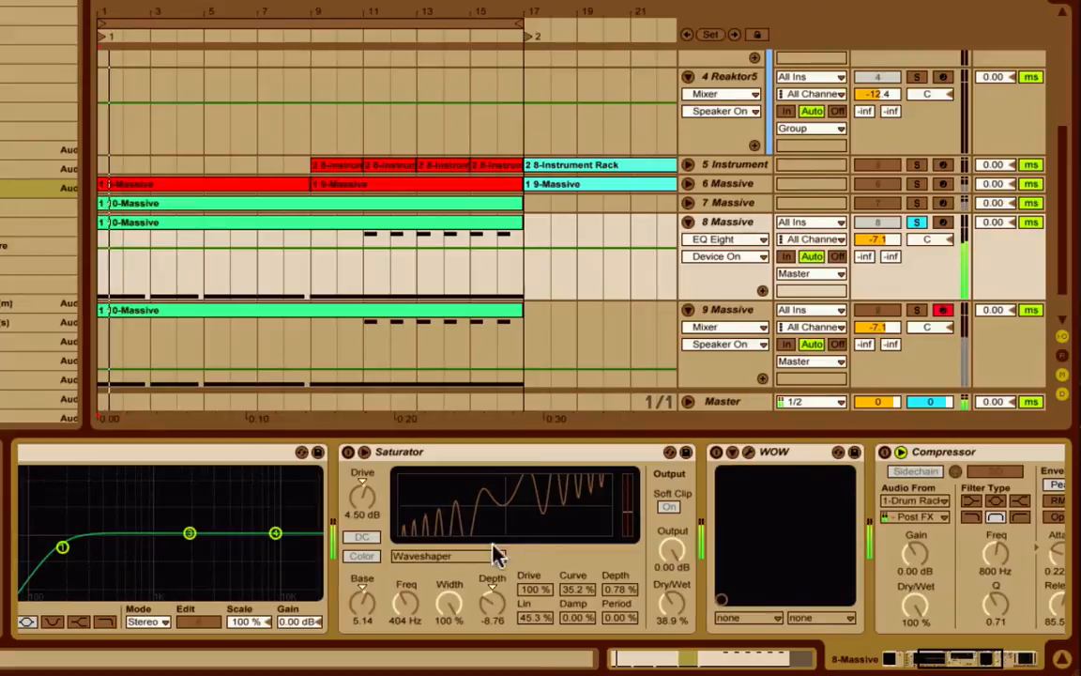
left_click(352, 453)
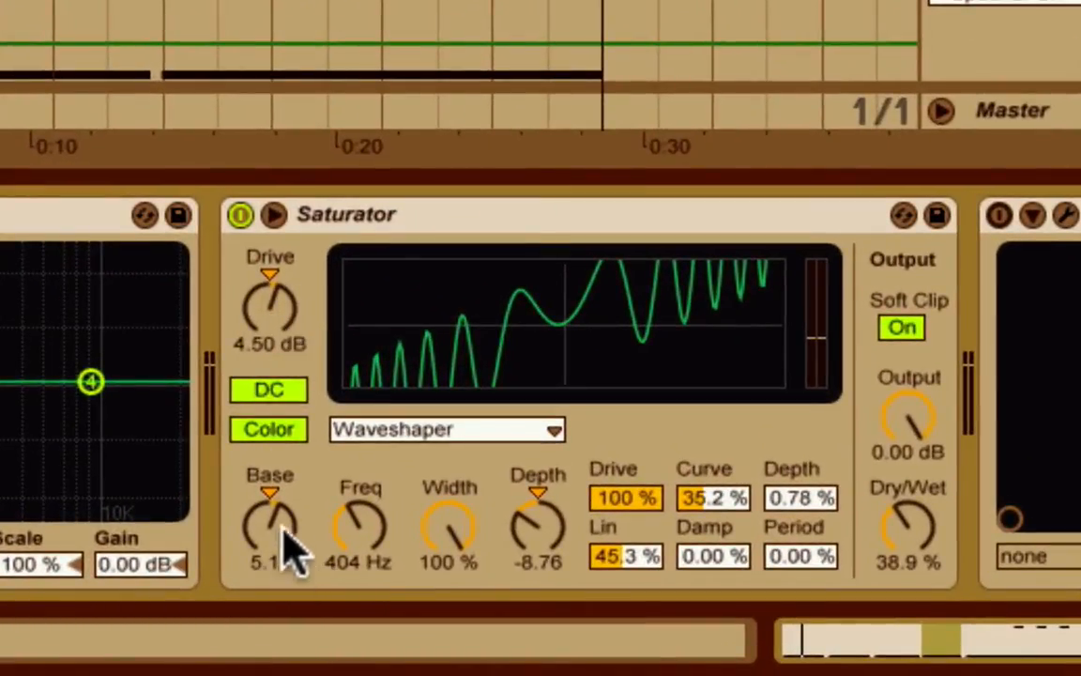
left_click(272, 394)
left_click(280, 432)
left_click(270, 392)
left_click(270, 430)
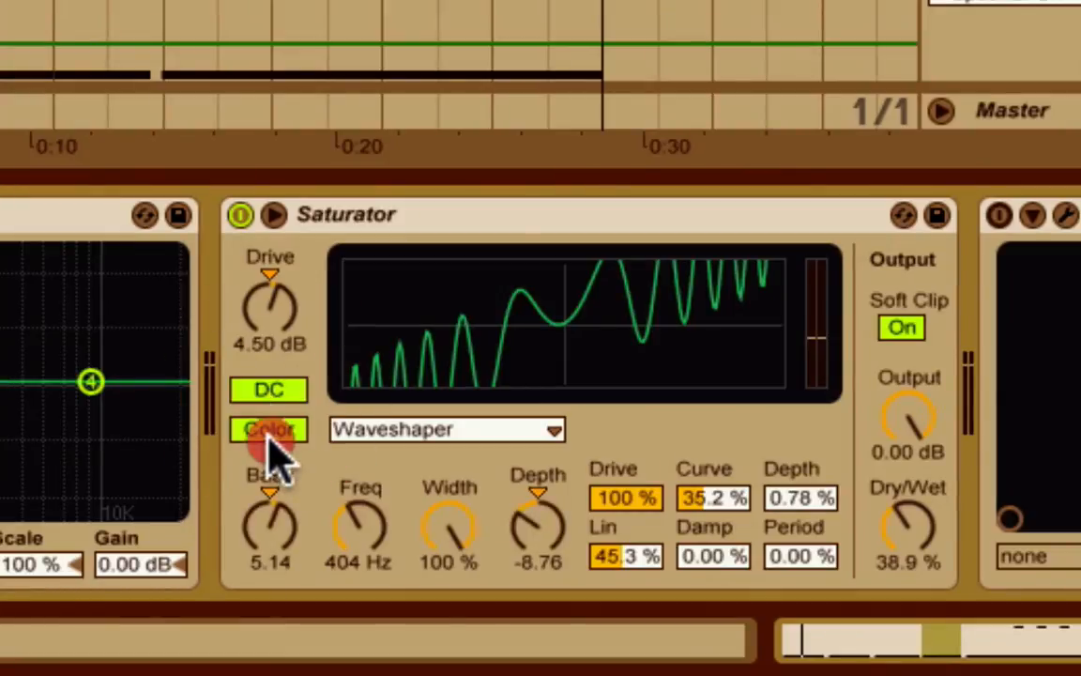
left_click(407, 430)
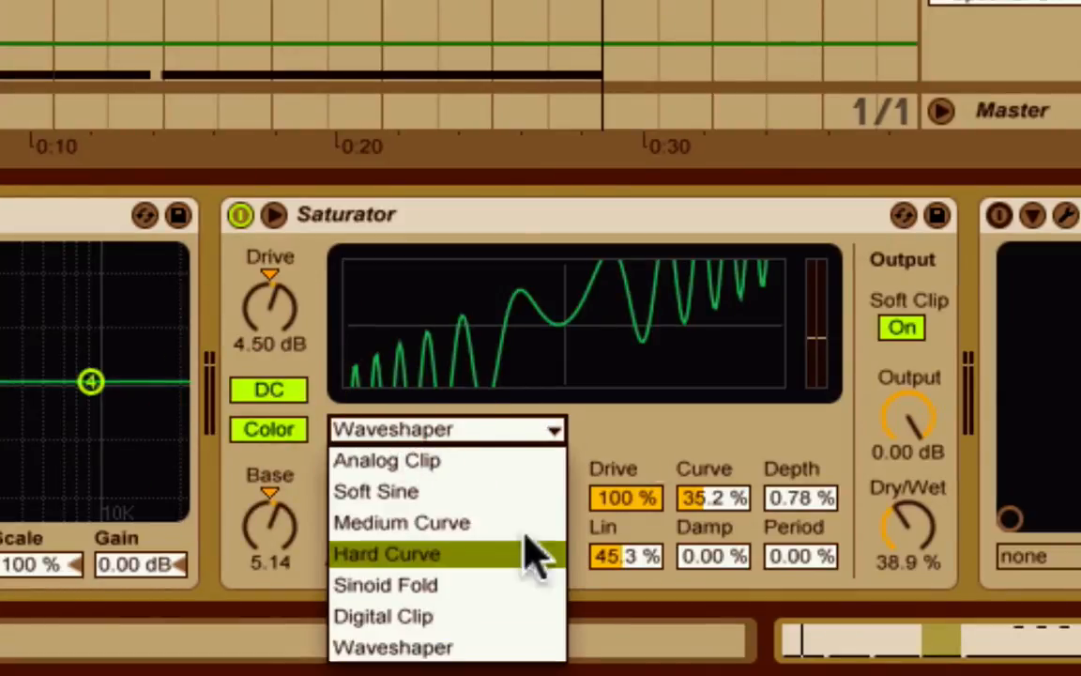
left_click(675, 414)
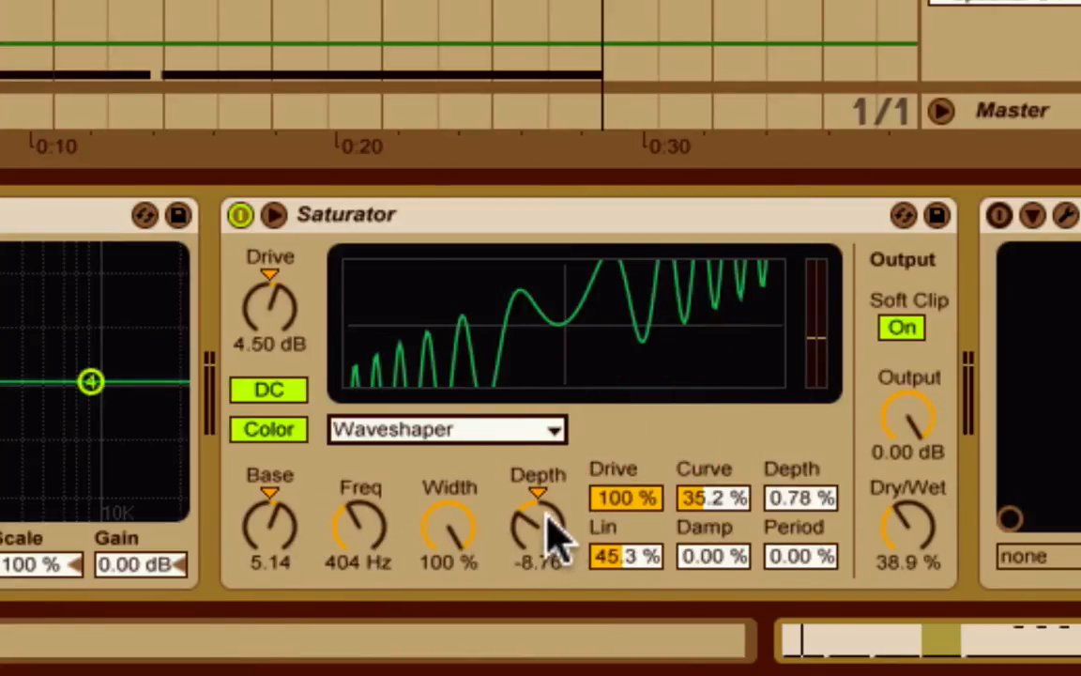
left_click_drag(657, 499, 639, 515)
left_click(741, 506)
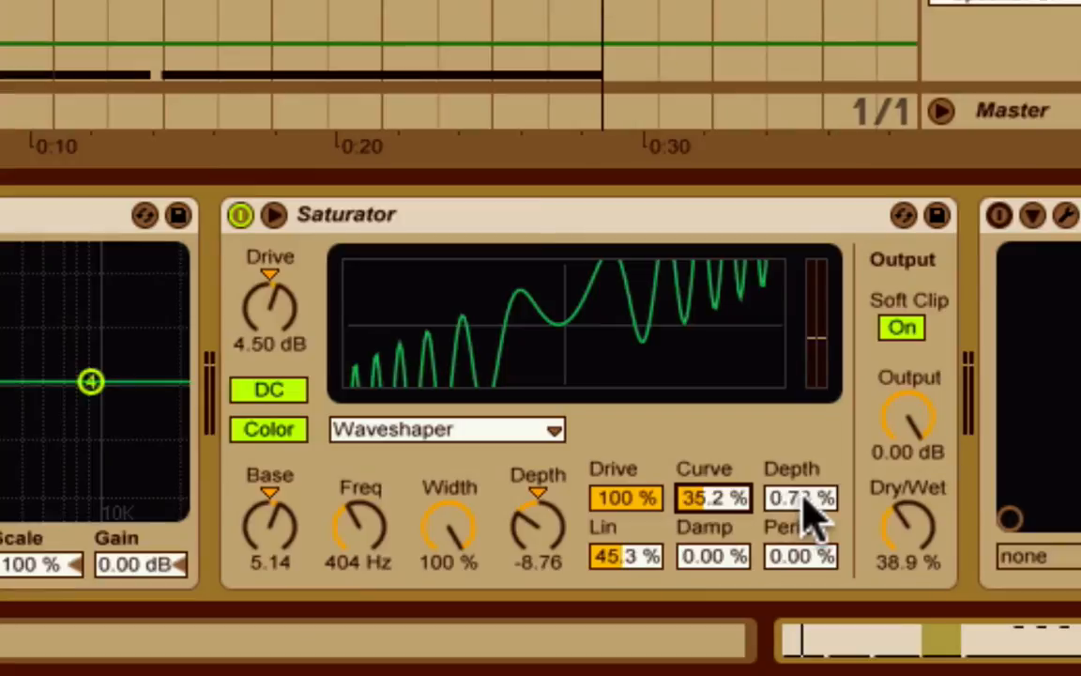
scroll(812, 511, "up", 5)
scroll(844, 282, "right", 5)
scroll(807, 277, "right", 5)
scroll(555, 277, "left", 10)
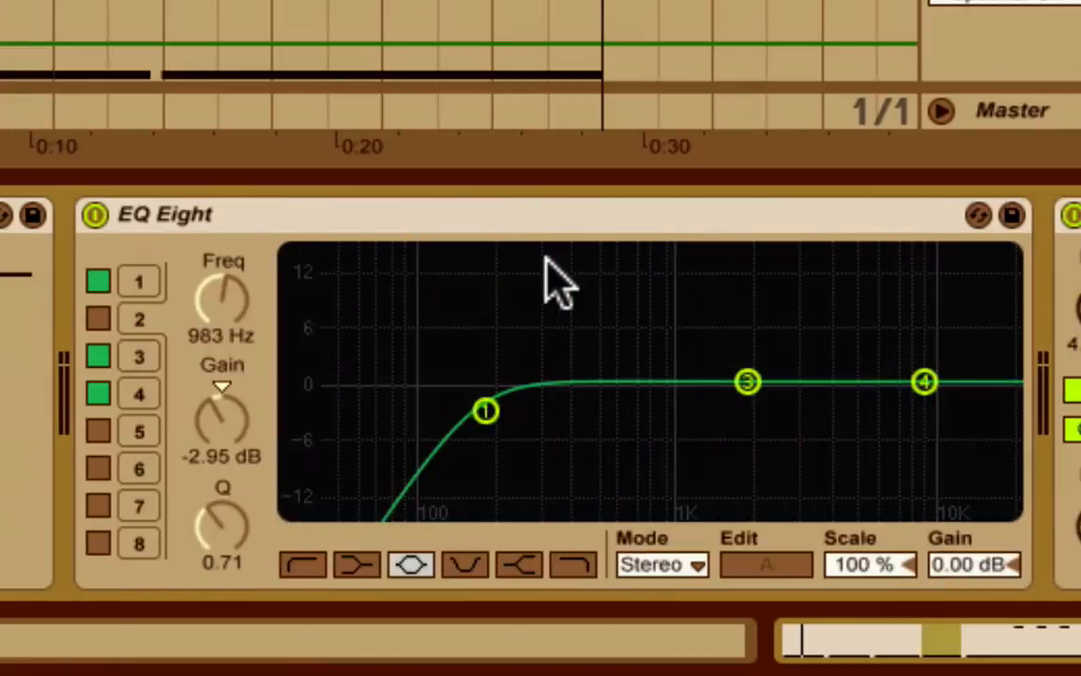
- Select the Compressor to show its drum-rack sidechain, then select the WOW filter device
scroll(555, 278, "right", 6)
scroll(555, 278, "right", 6)
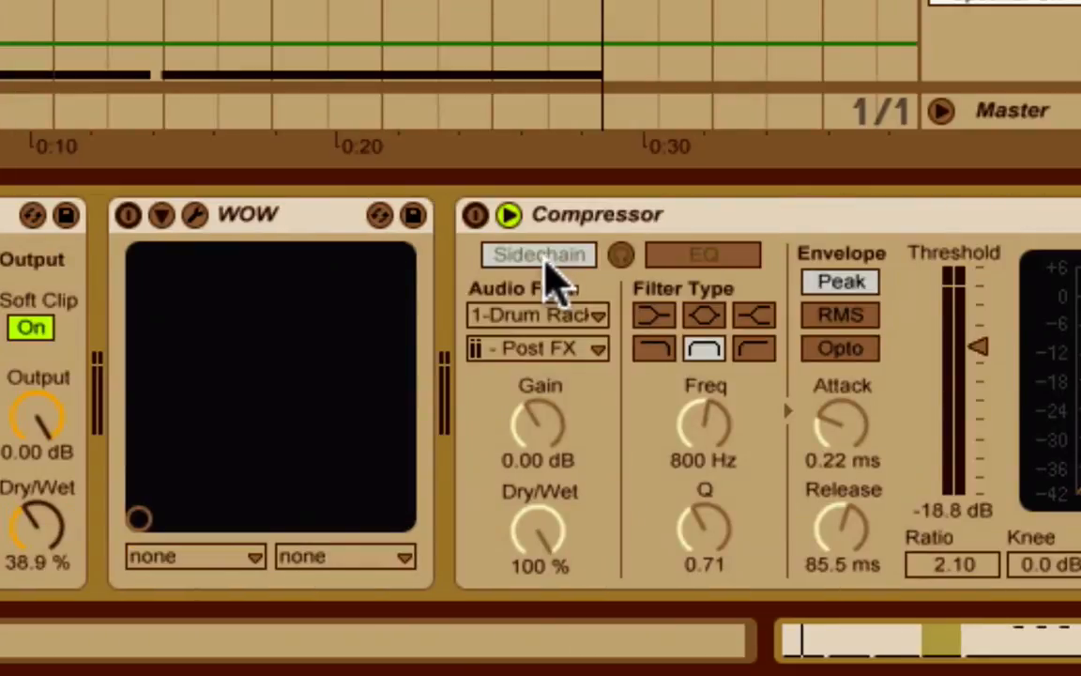
left_click(472, 218)
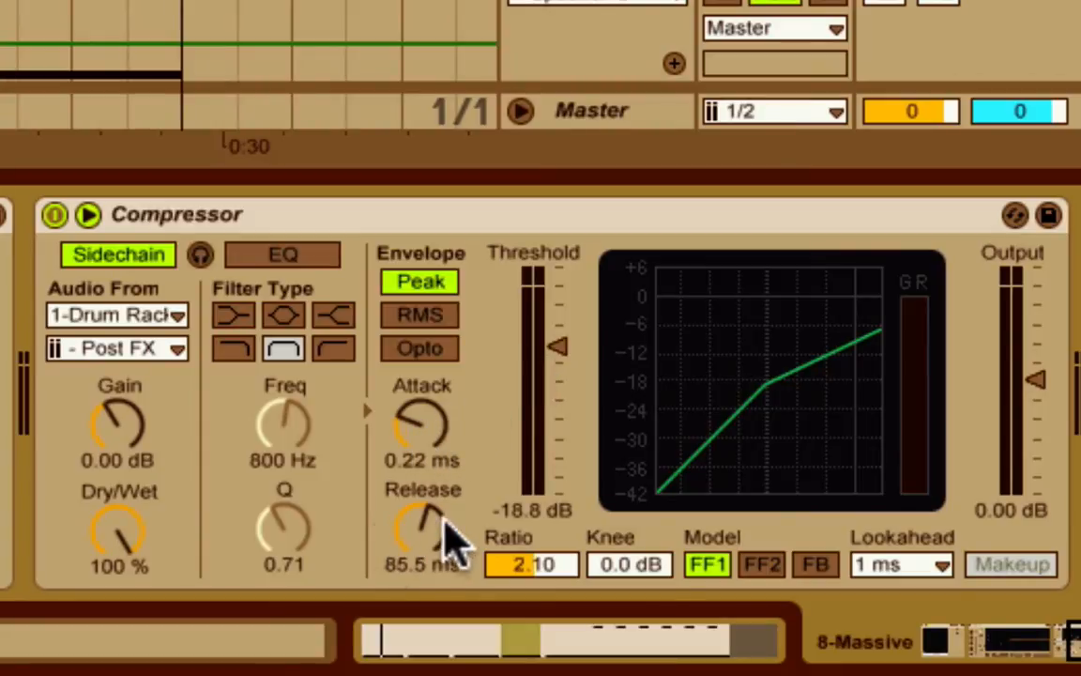
scroll(428, 517, "left", 1)
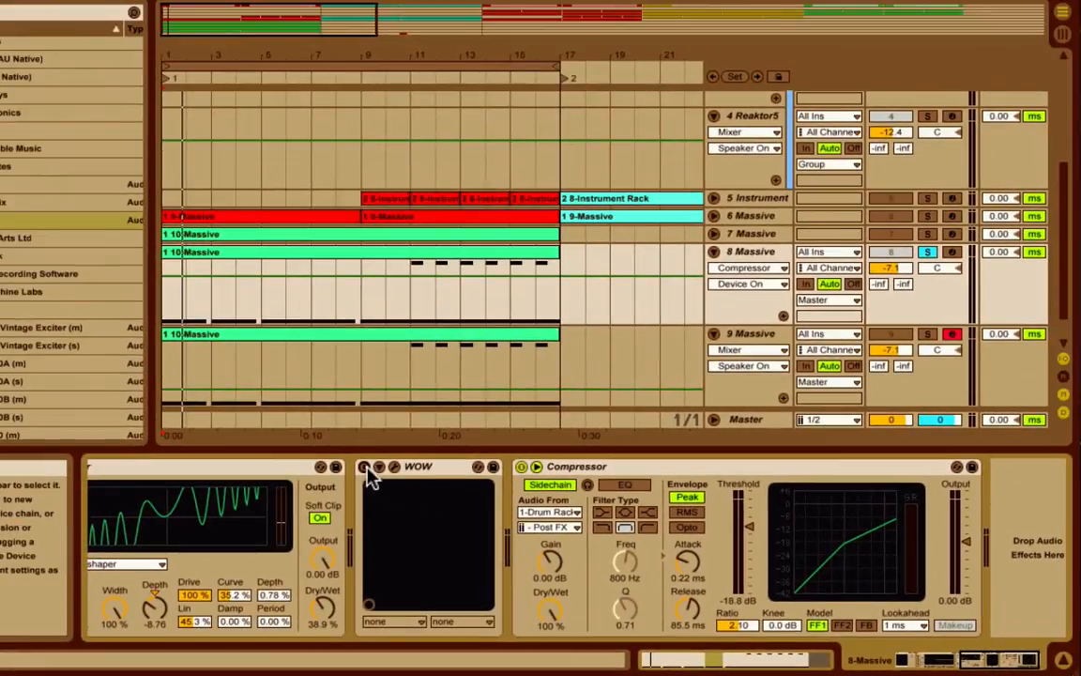
left_click(270, 429)
left_click(380, 468)
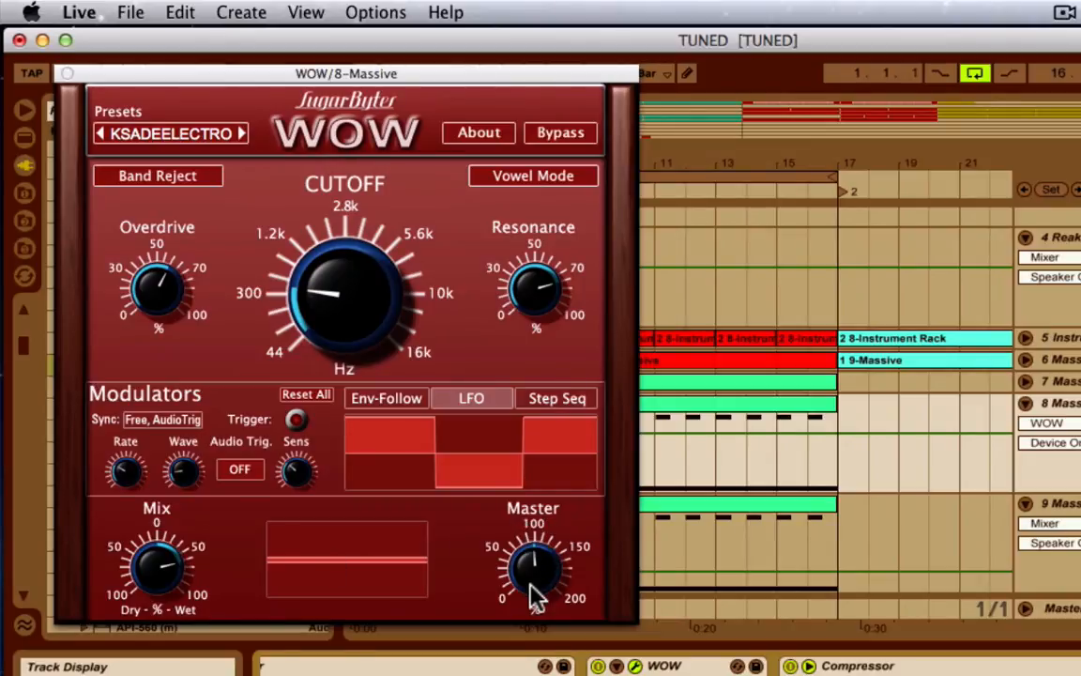
key("space")
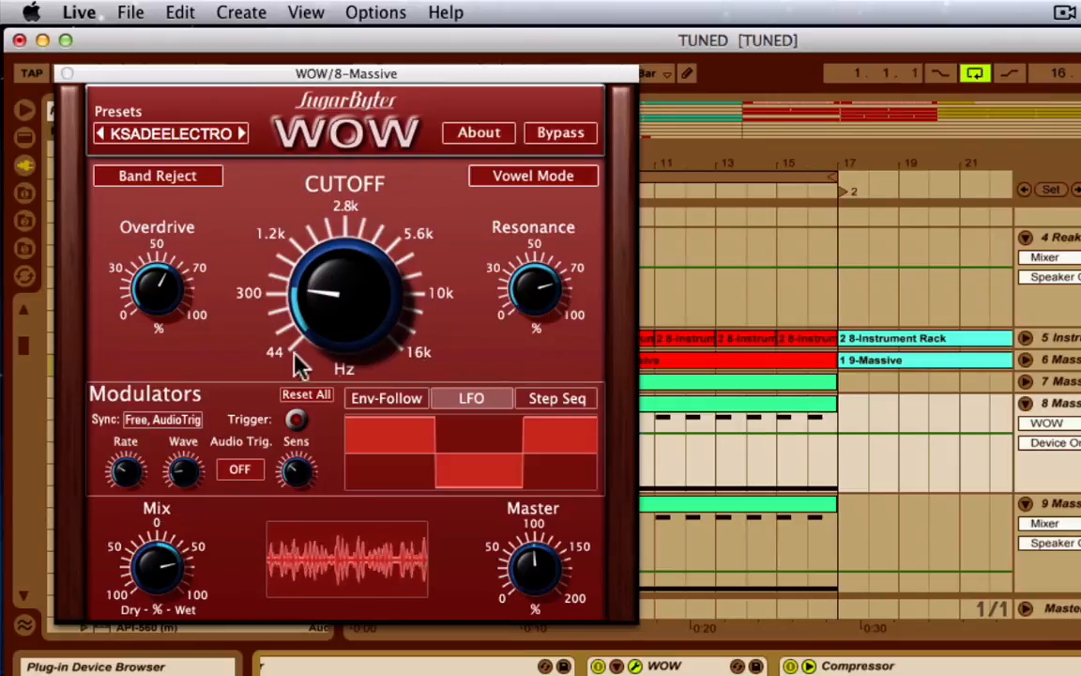
key("space")
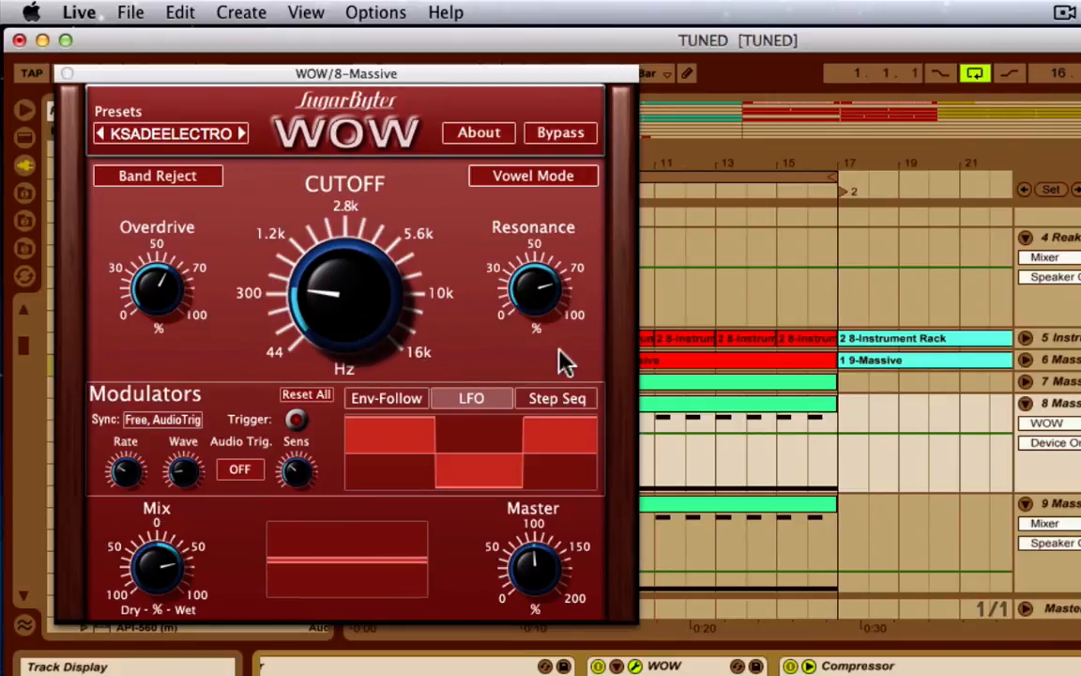
left_click(320, 288)
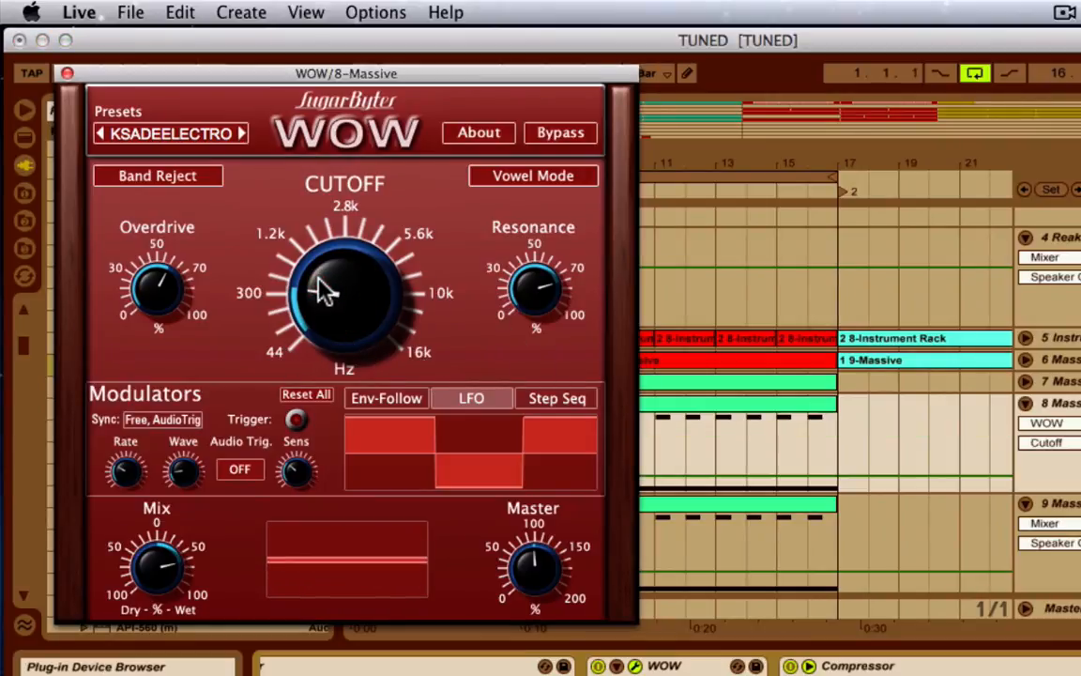
left_click_drag(320, 288, 316, 303)
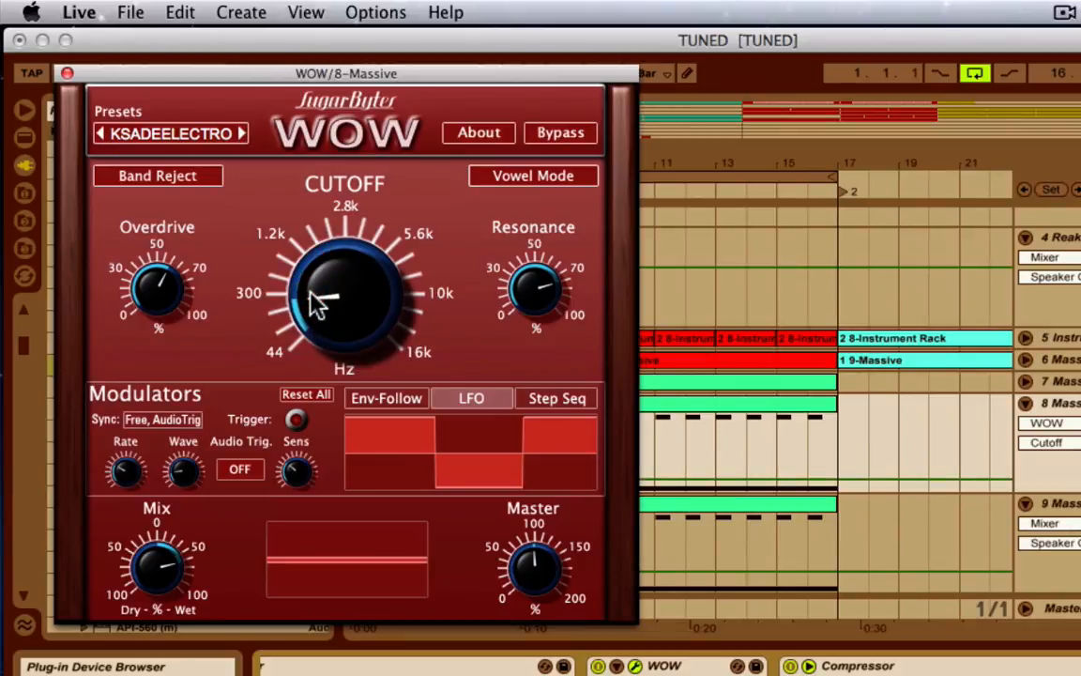
key("space")
mouse_move(316, 303)
left_mouse_down()
mouse_move(308, 270)
mouse_move(313, 310)
mouse_move(309, 273)
mouse_move(301, 290)
left_mouse_up()
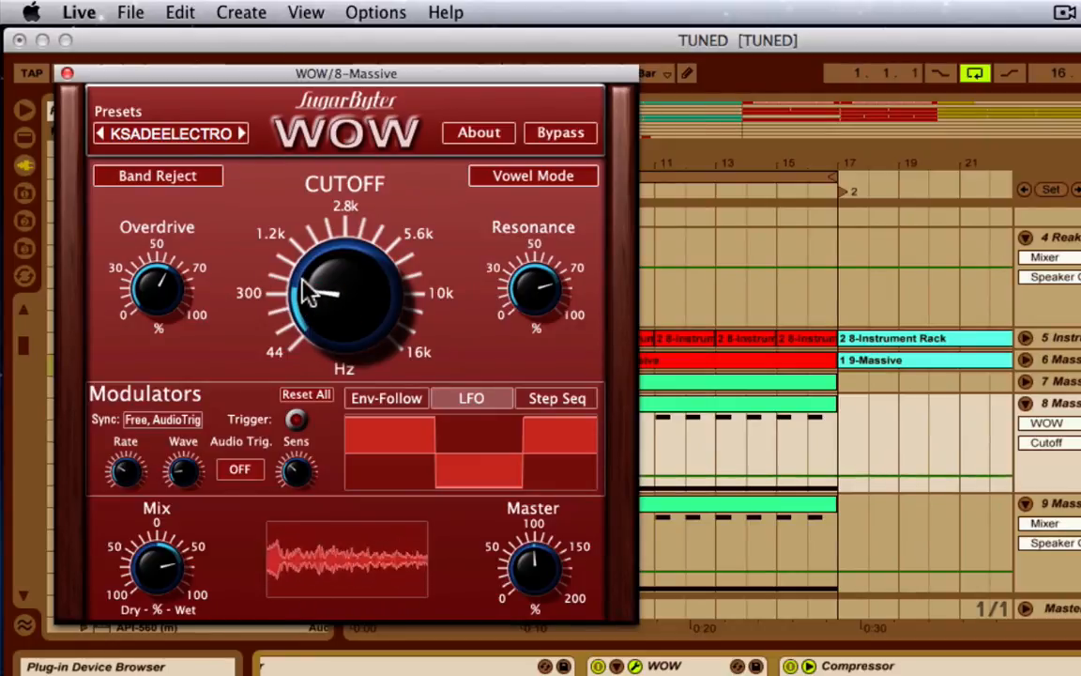
left_click(66, 73)
left_click(64, 64)
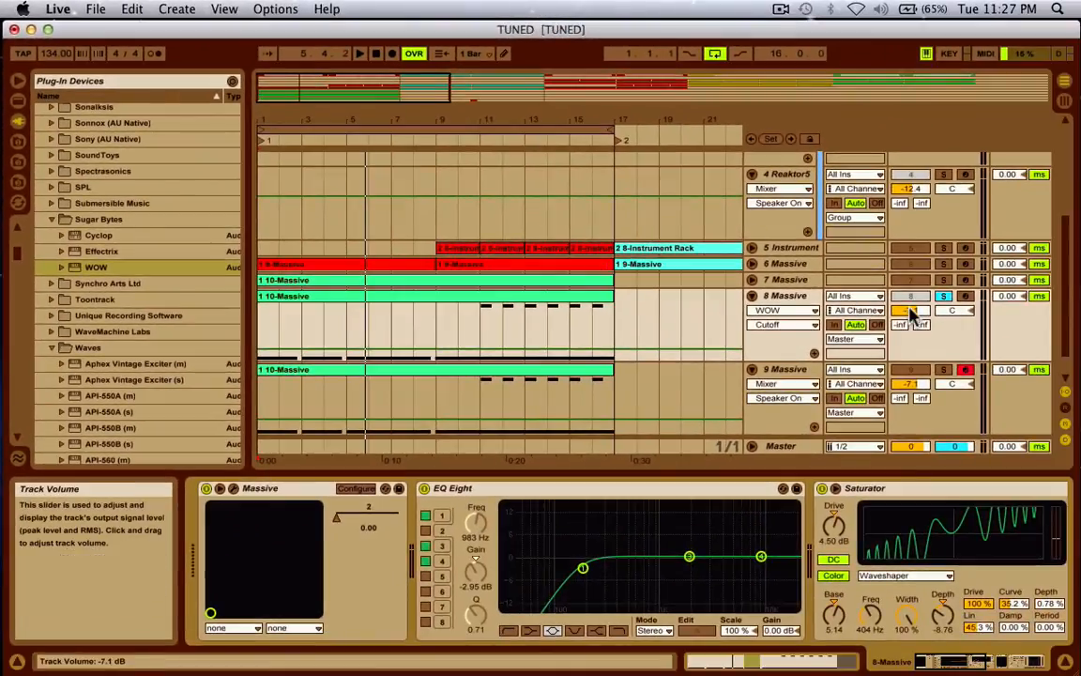
- Unsolo track 8 Massive and play the full mix from bar 1
left_click(943, 298)
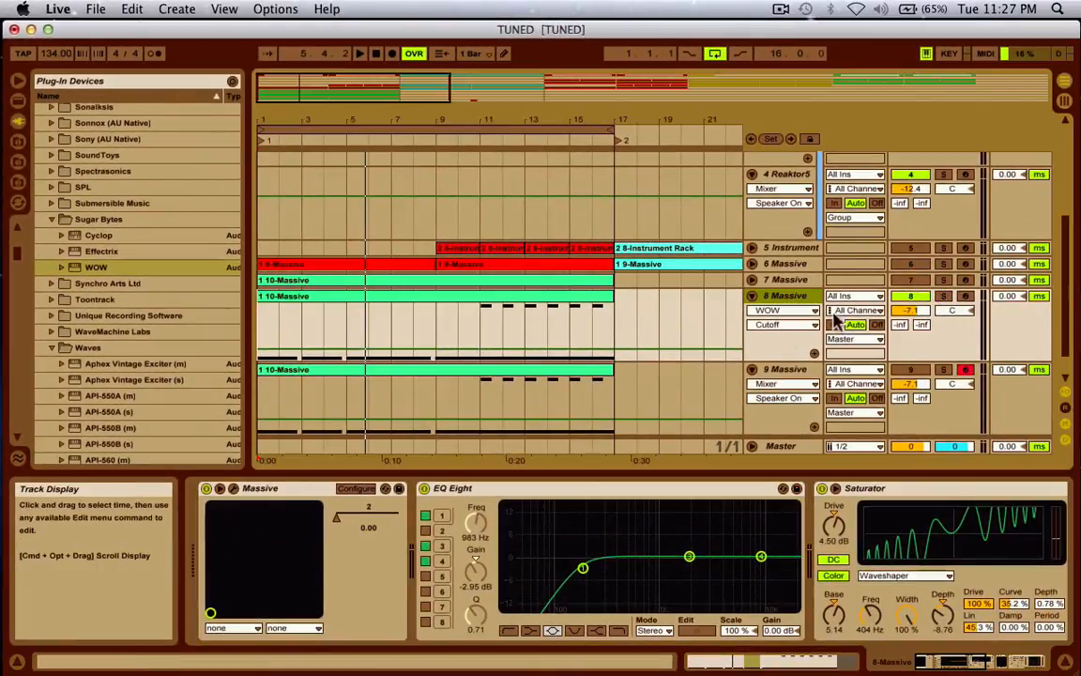
key("space")
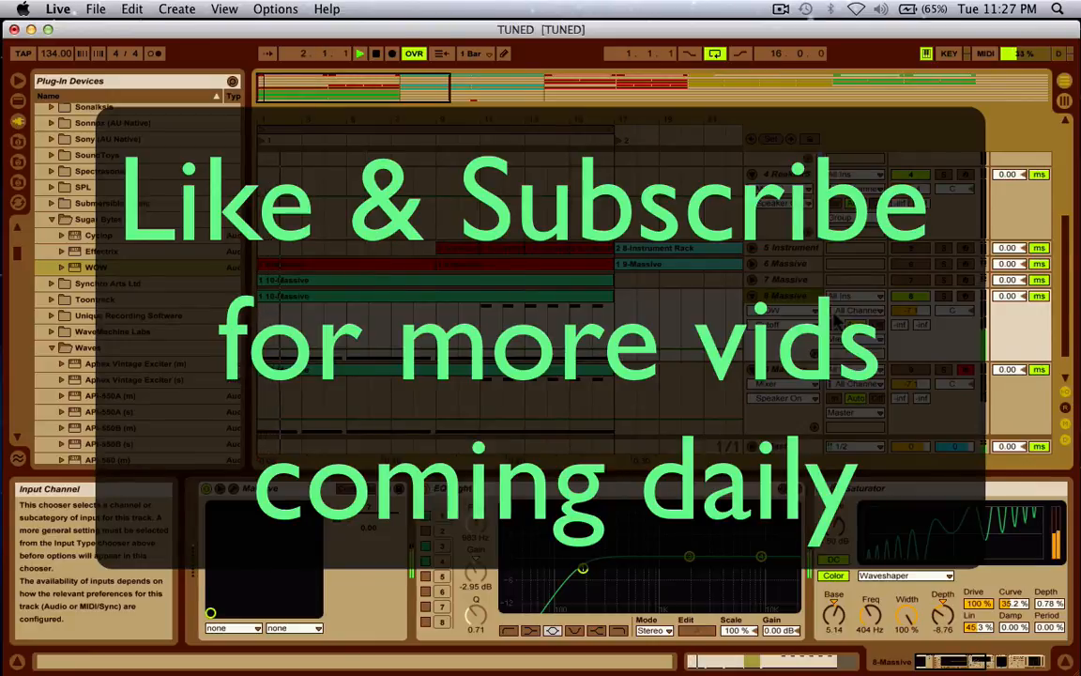